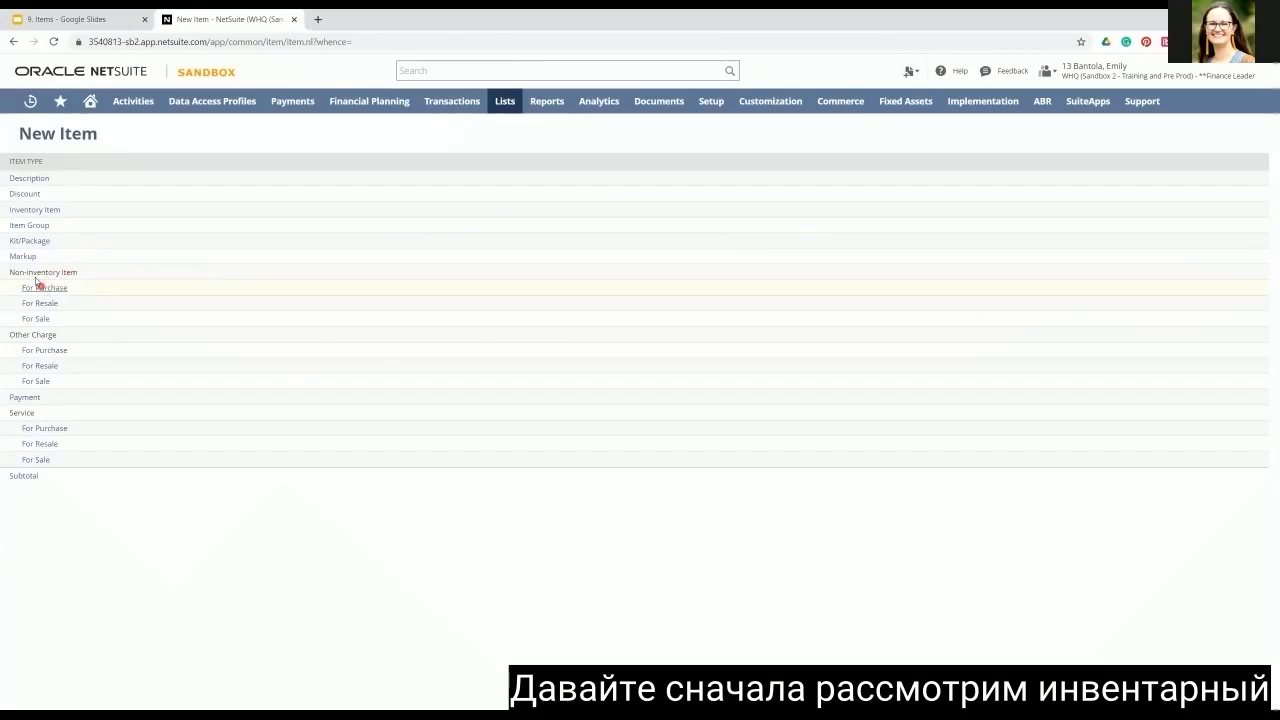
Step: Open a new inventory item form and examine the available costing methods in its purchasing and inventory details
click(34, 211)
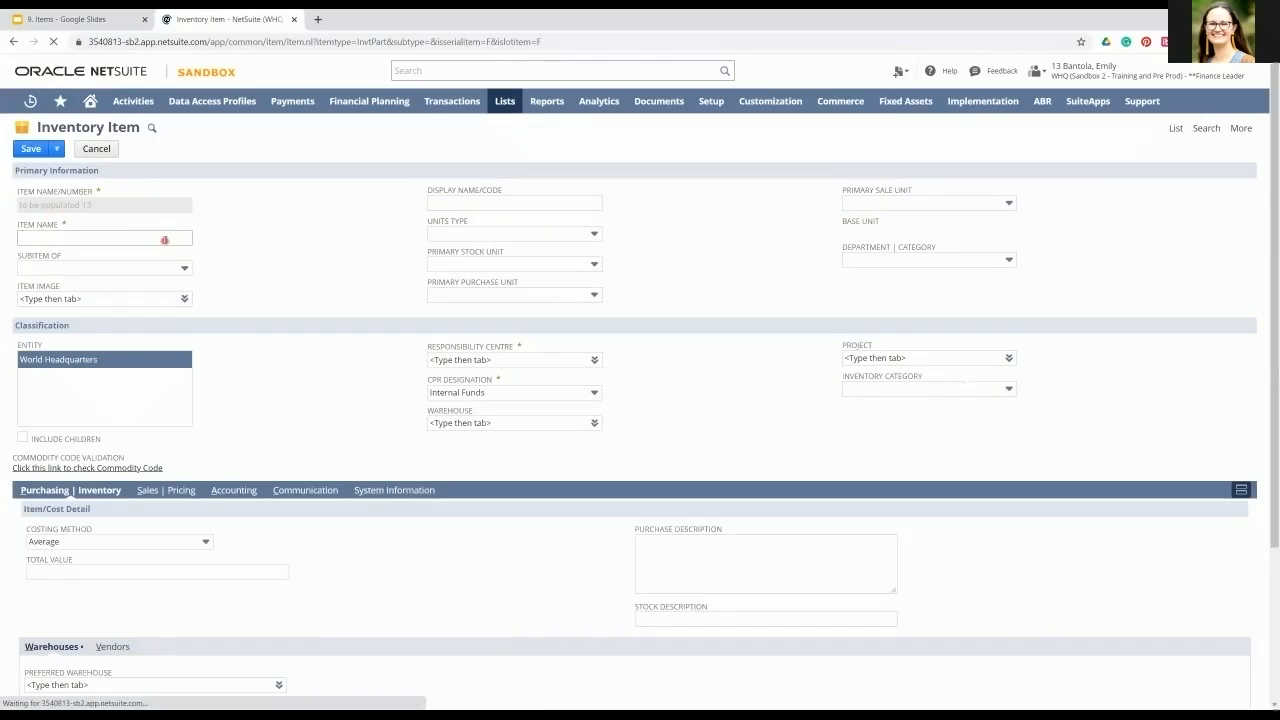
click(32, 238)
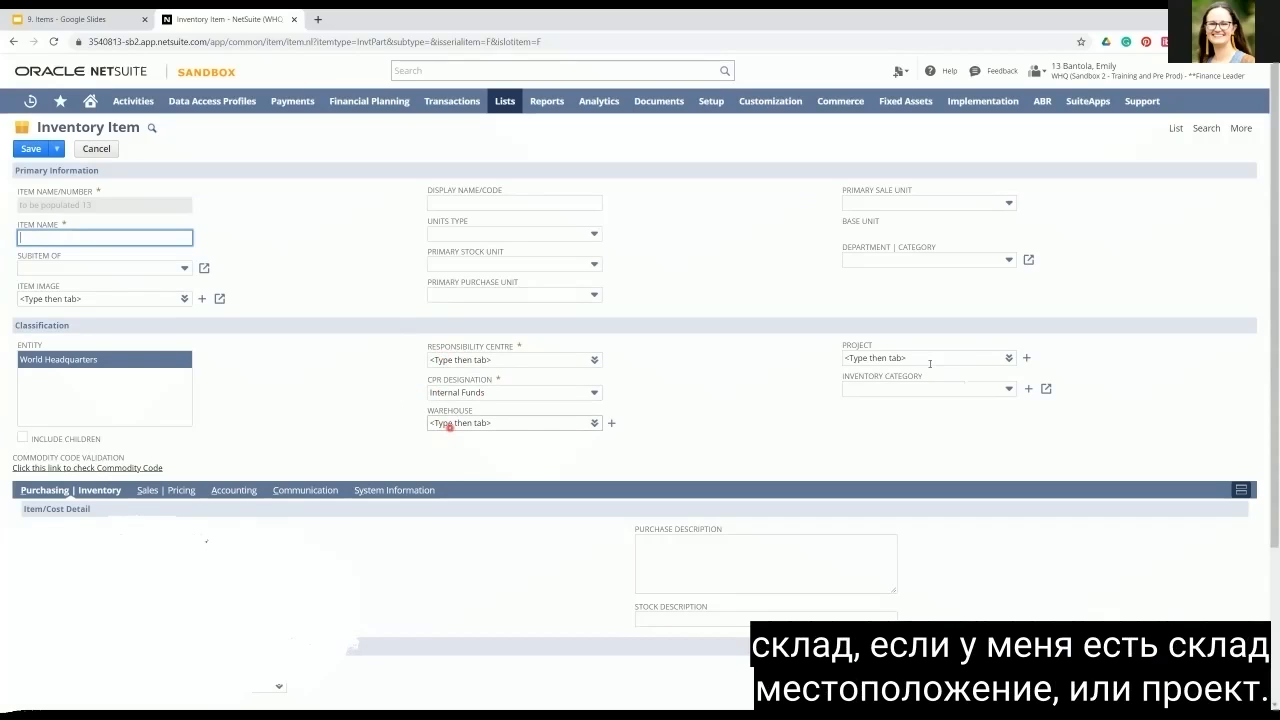
scroll(330, 443, down, 2)
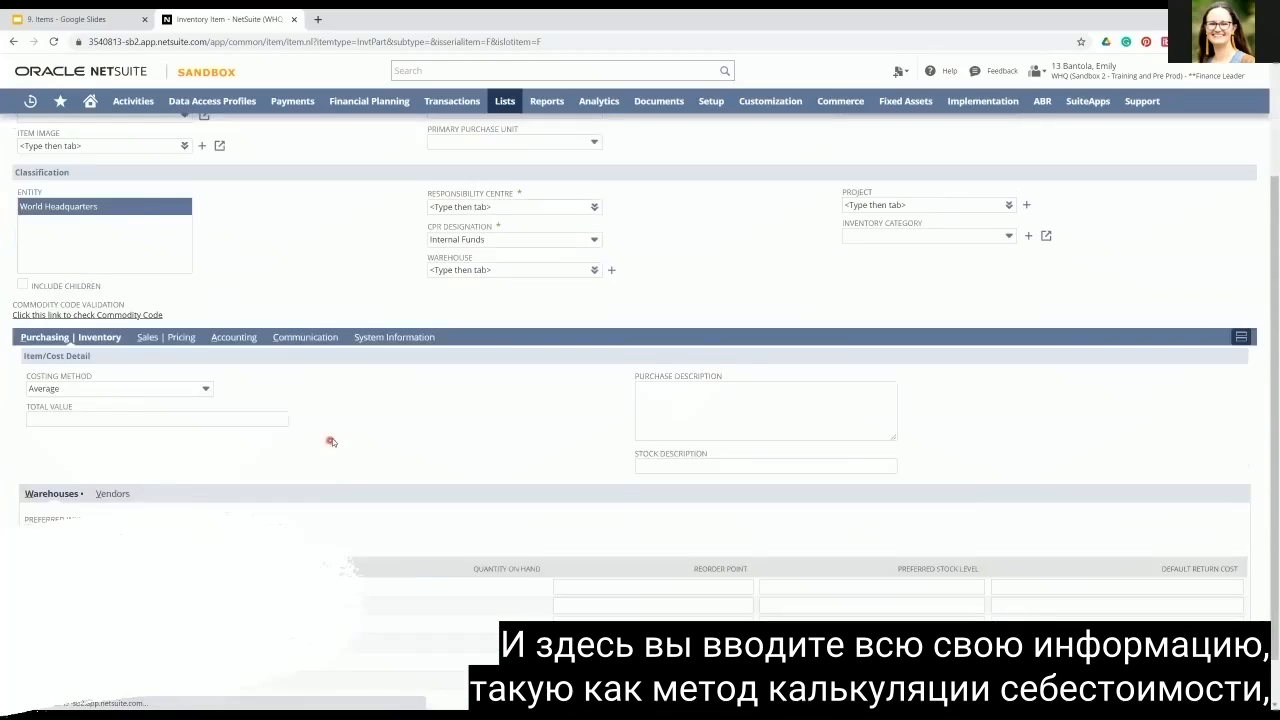
scroll(331, 442, down, 1)
click(207, 336)
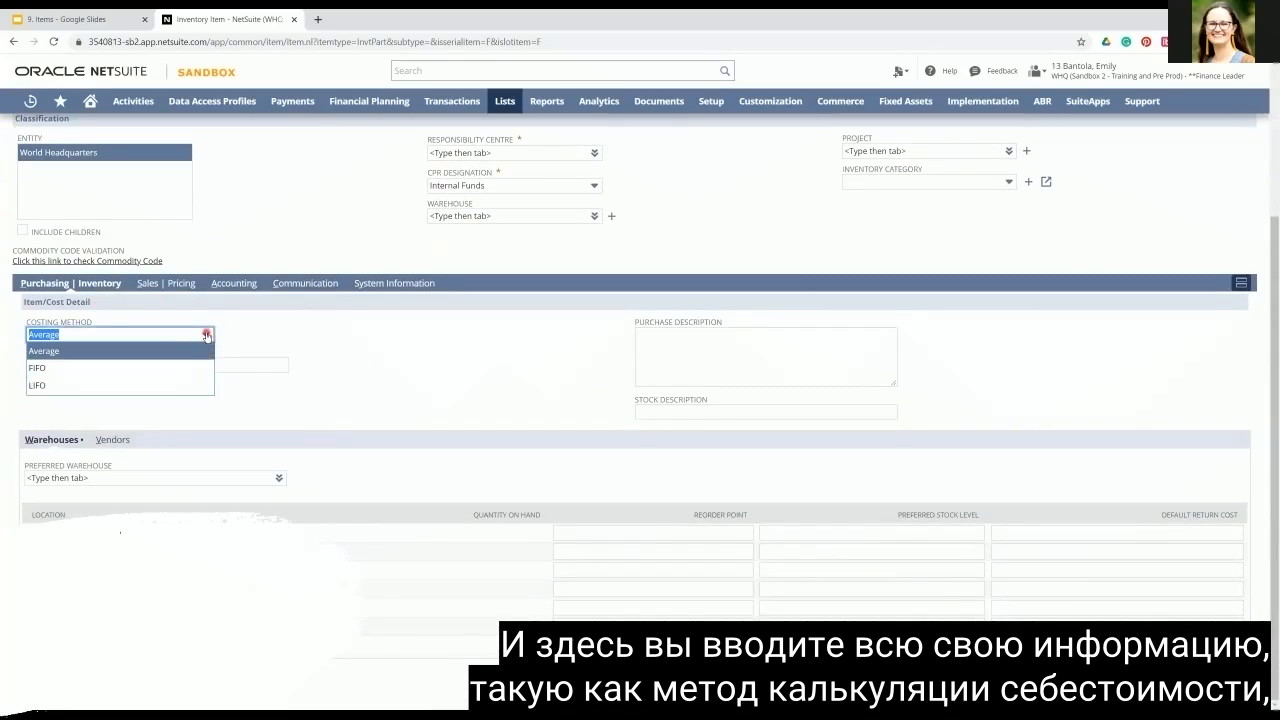
click(207, 336)
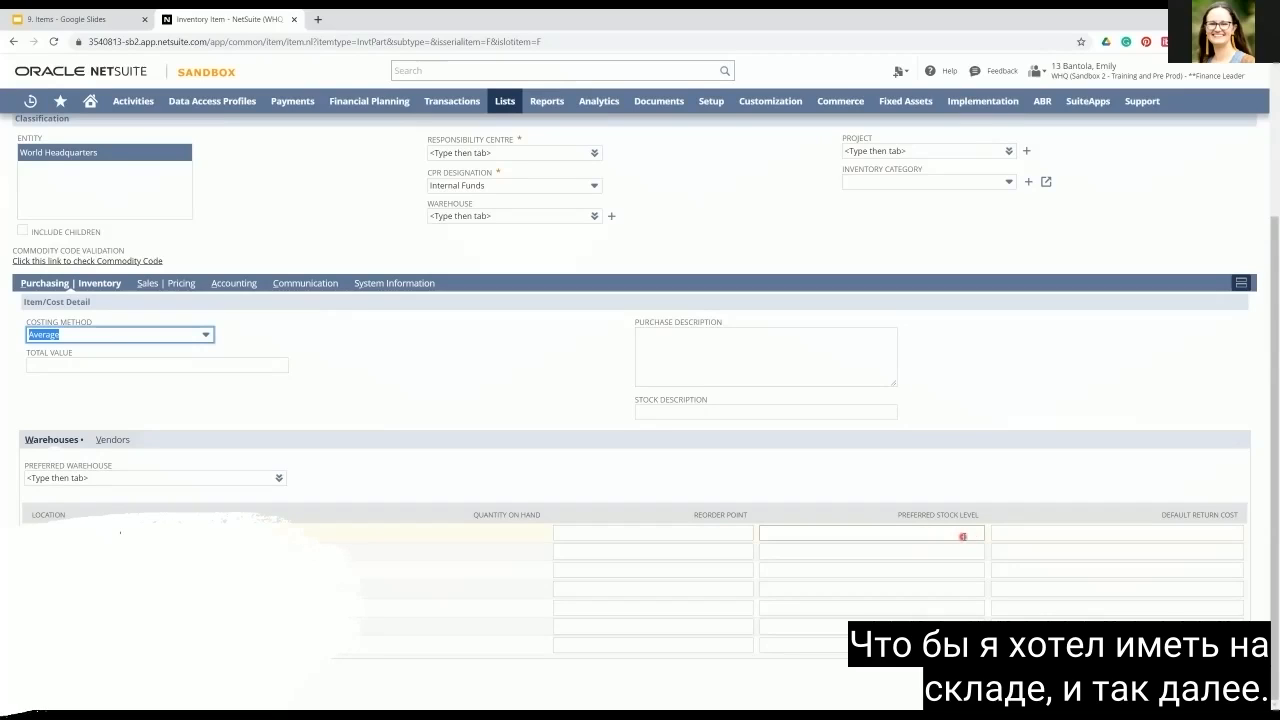
Step: Review the vendor, sales pricing and accounting sections of the new inventory item
click(113, 440)
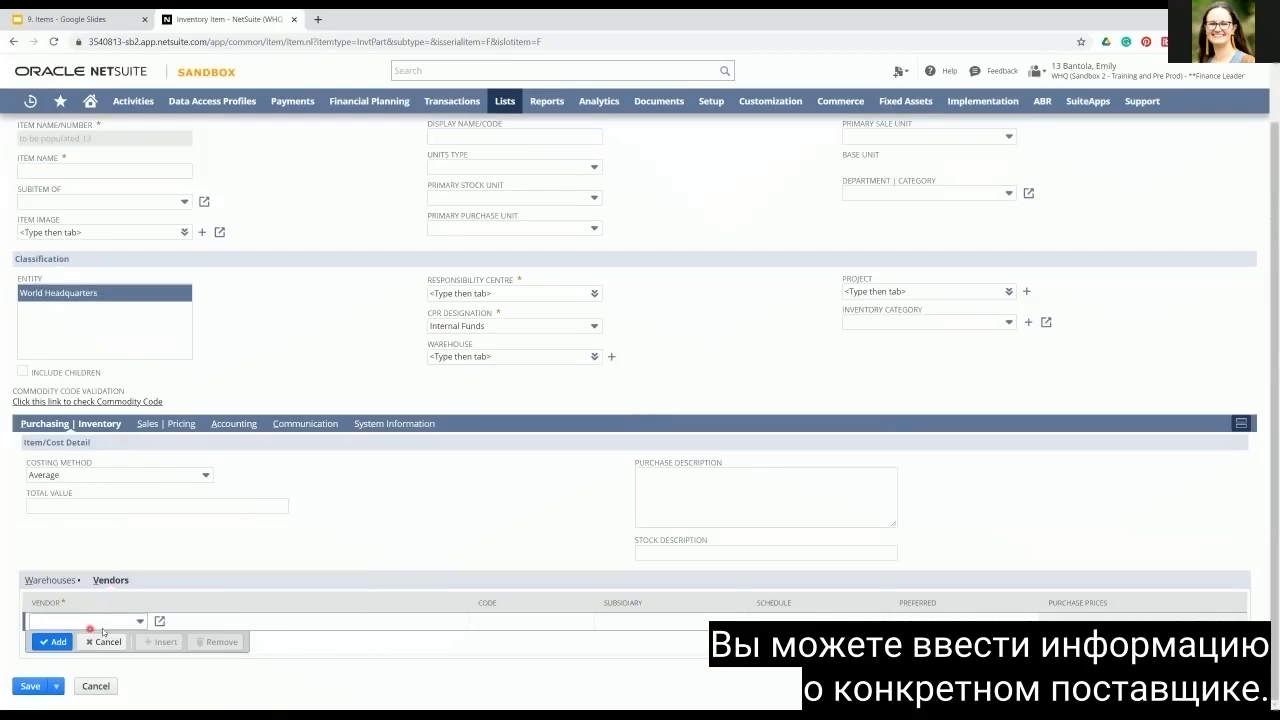
click(170, 425)
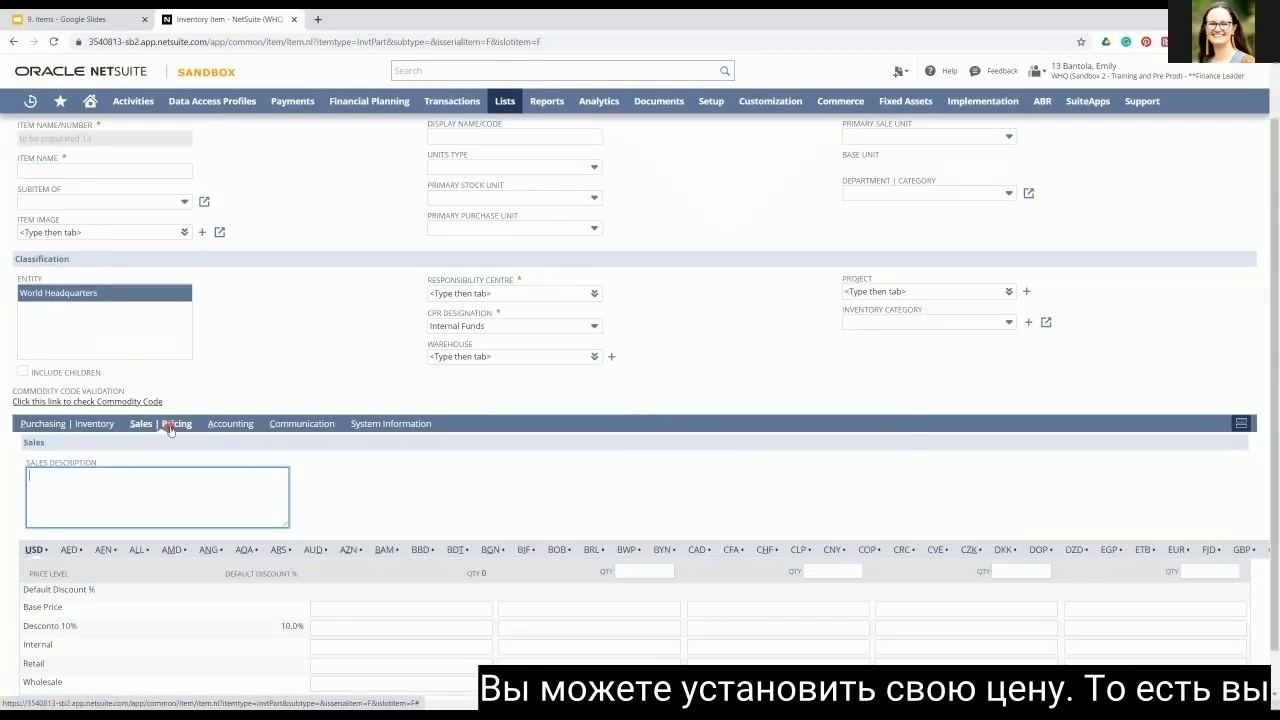
scroll(341, 488, down, 1)
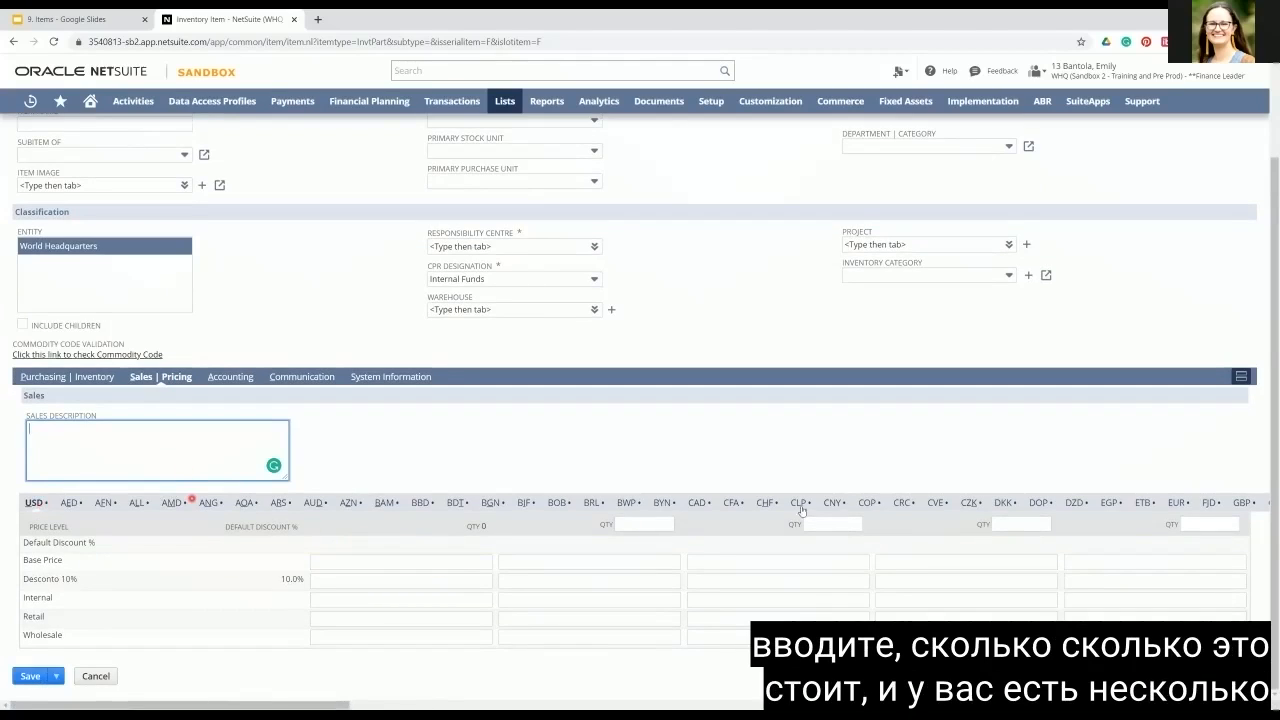
click(226, 376)
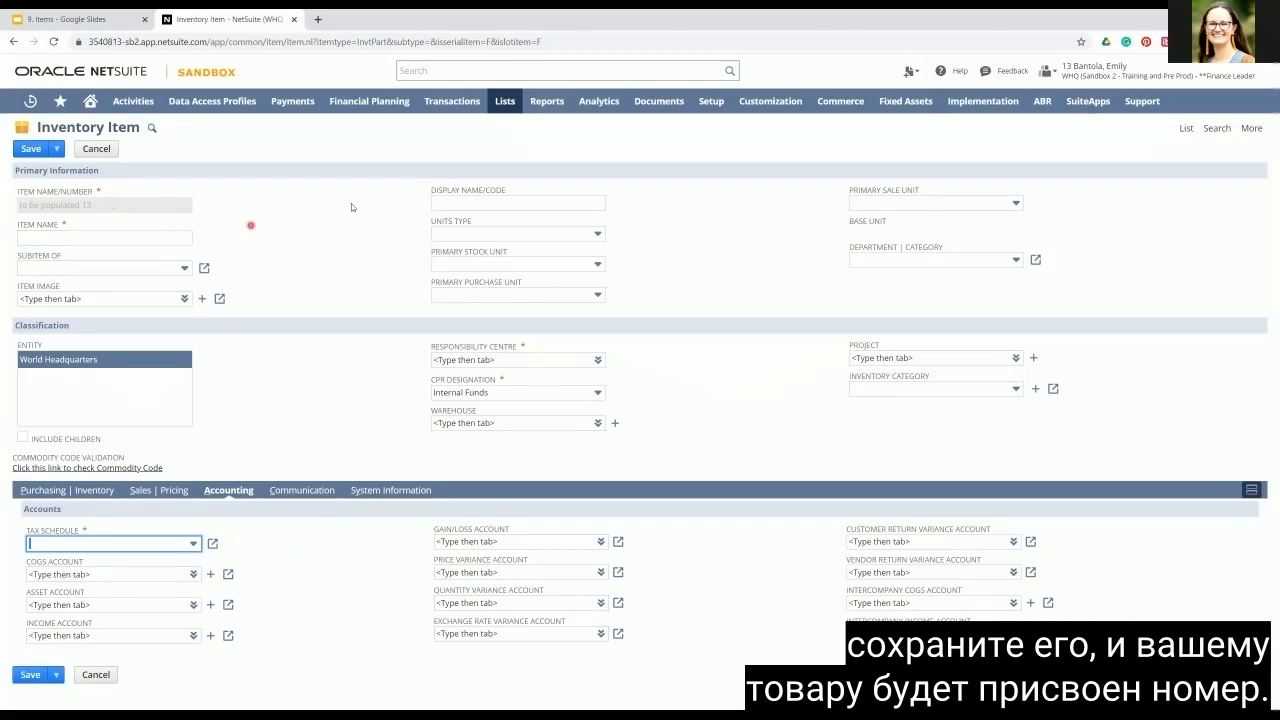
Step: Start a new non-inventory item for sale
mouse_move(504, 101)
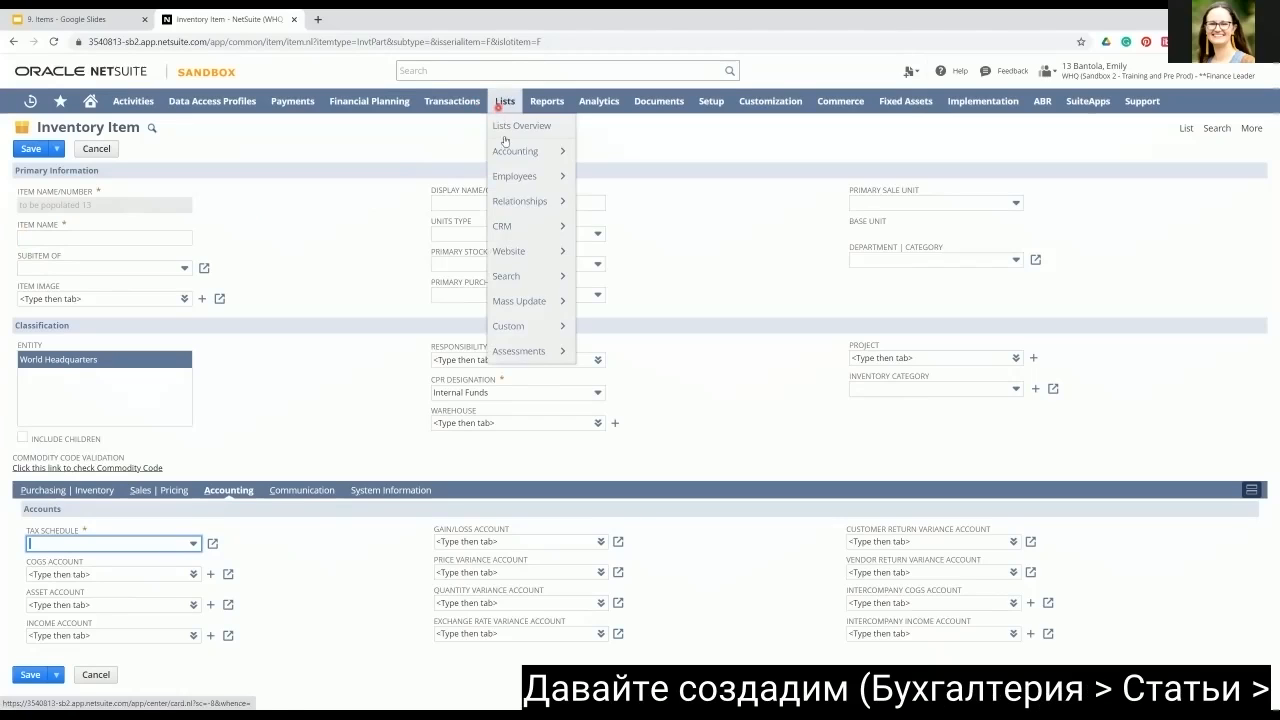
mouse_move(521, 274)
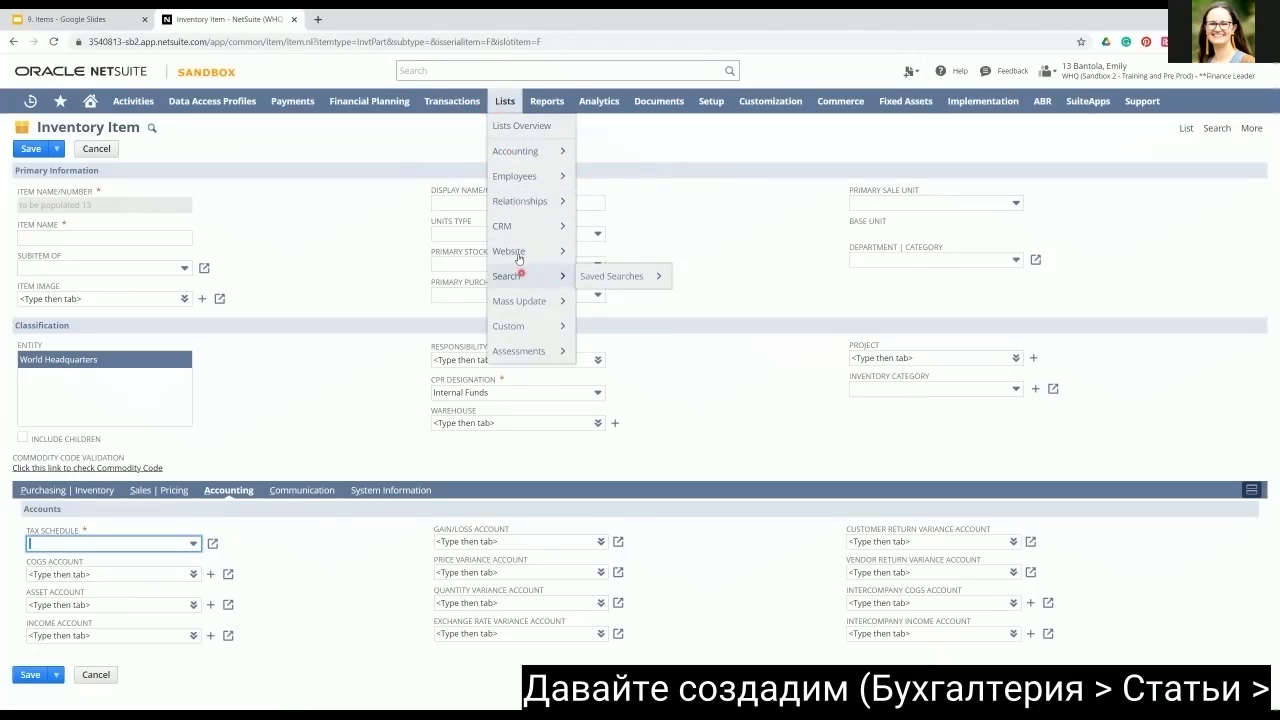
mouse_move(520, 151)
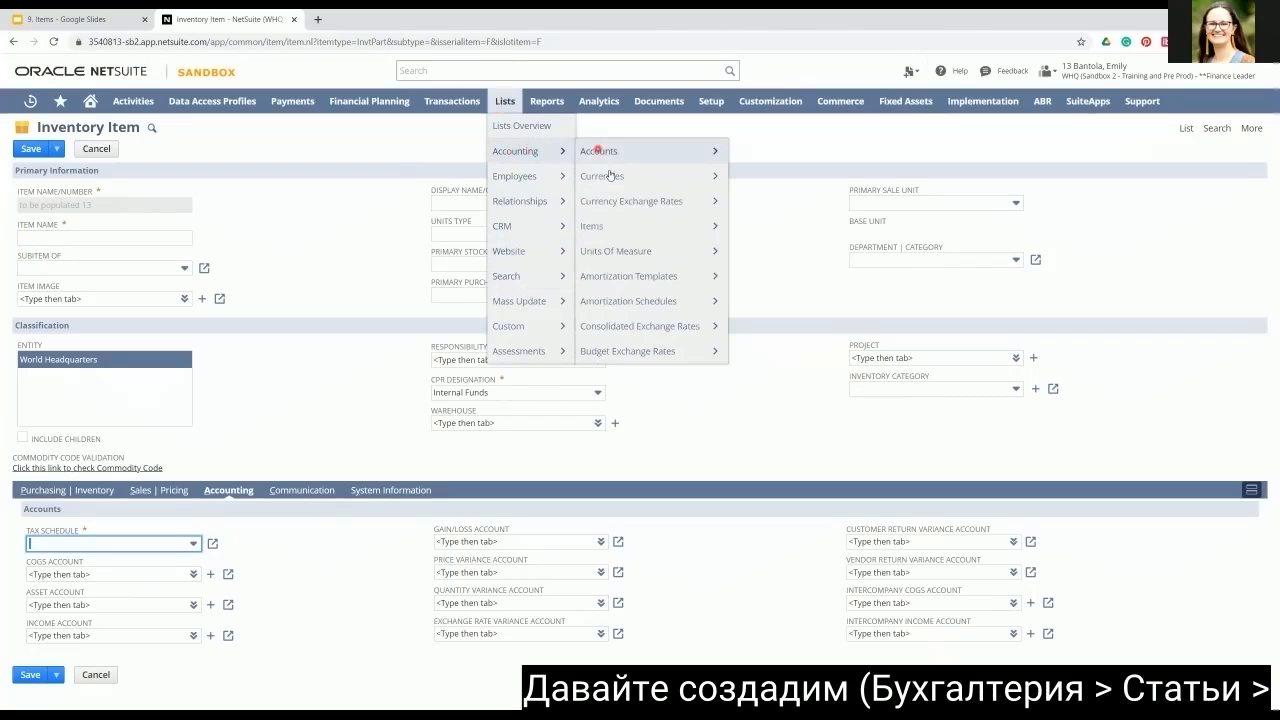
click(745, 229)
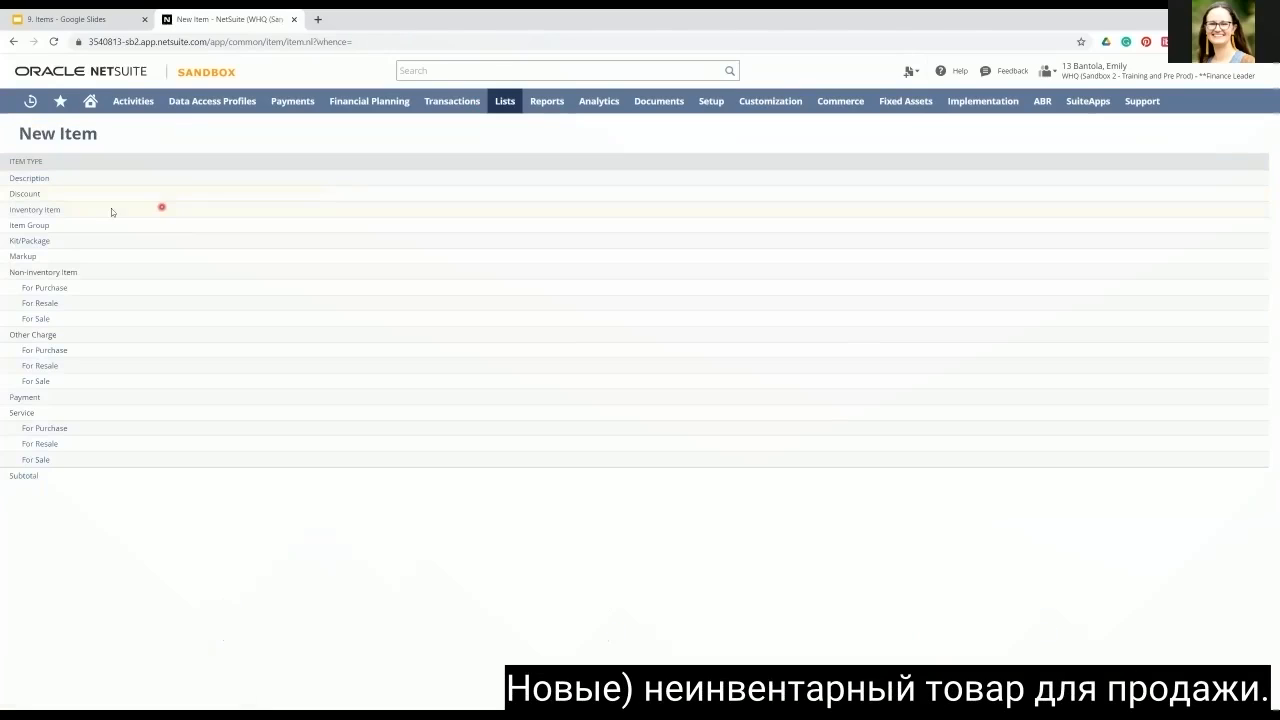
click(36, 320)
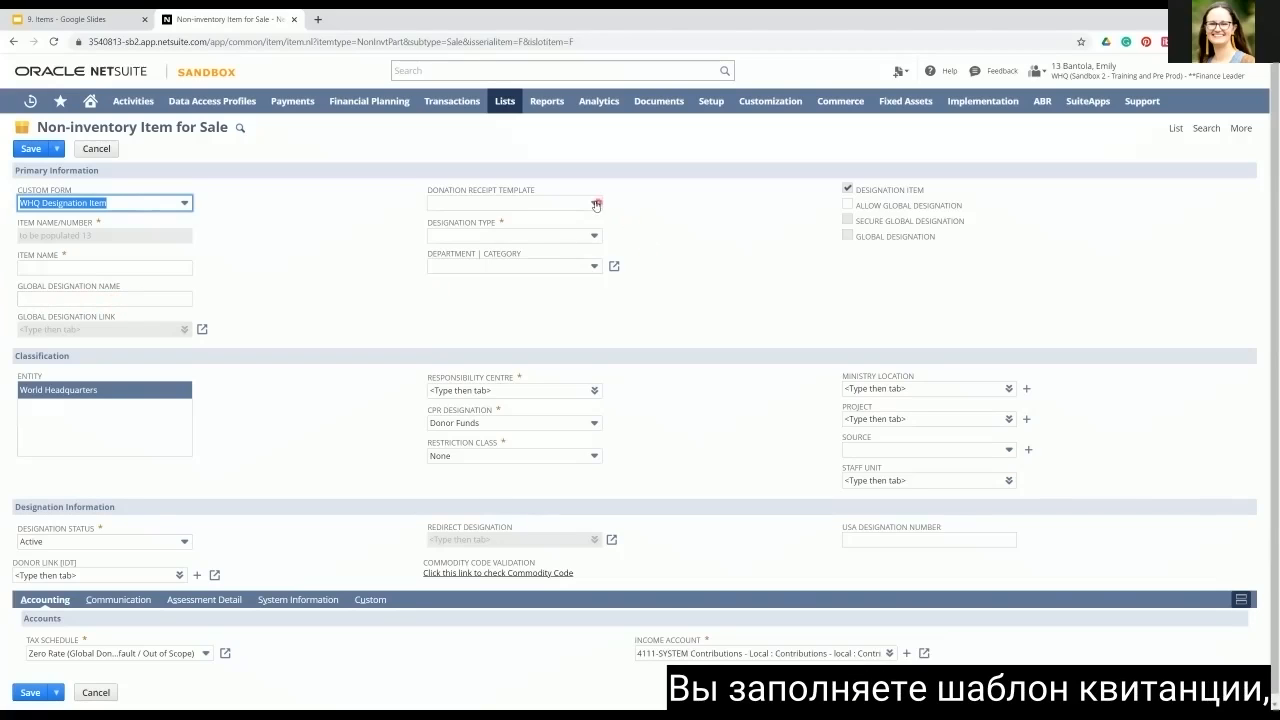
Step: Examine the designation type options and the assessment details of the non-inventory designation item
click(594, 237)
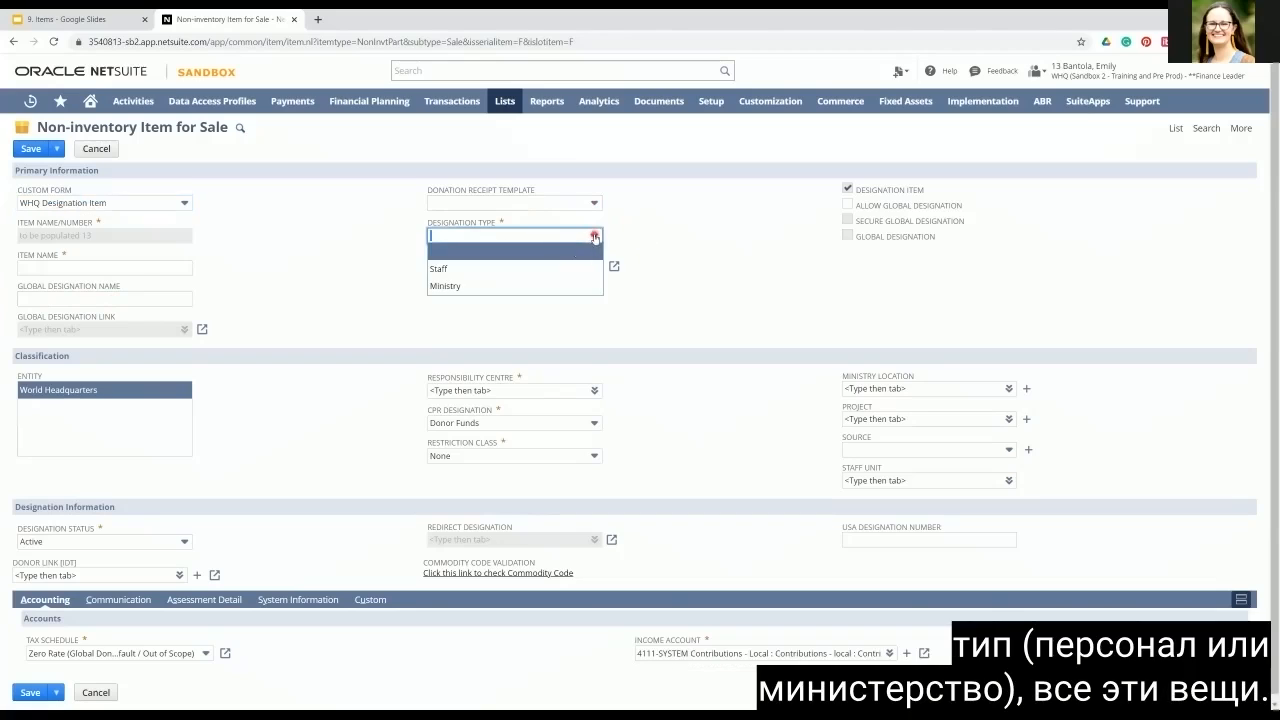
click(596, 237)
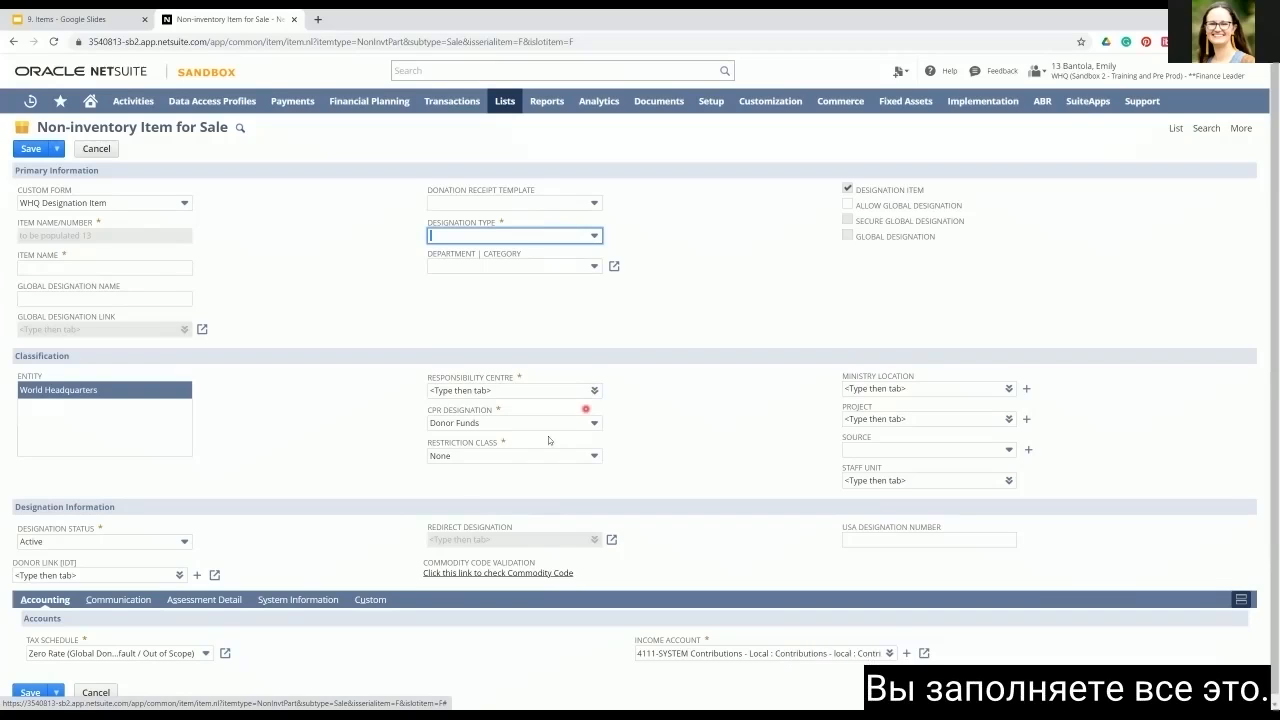
scroll(319, 511, down, 1)
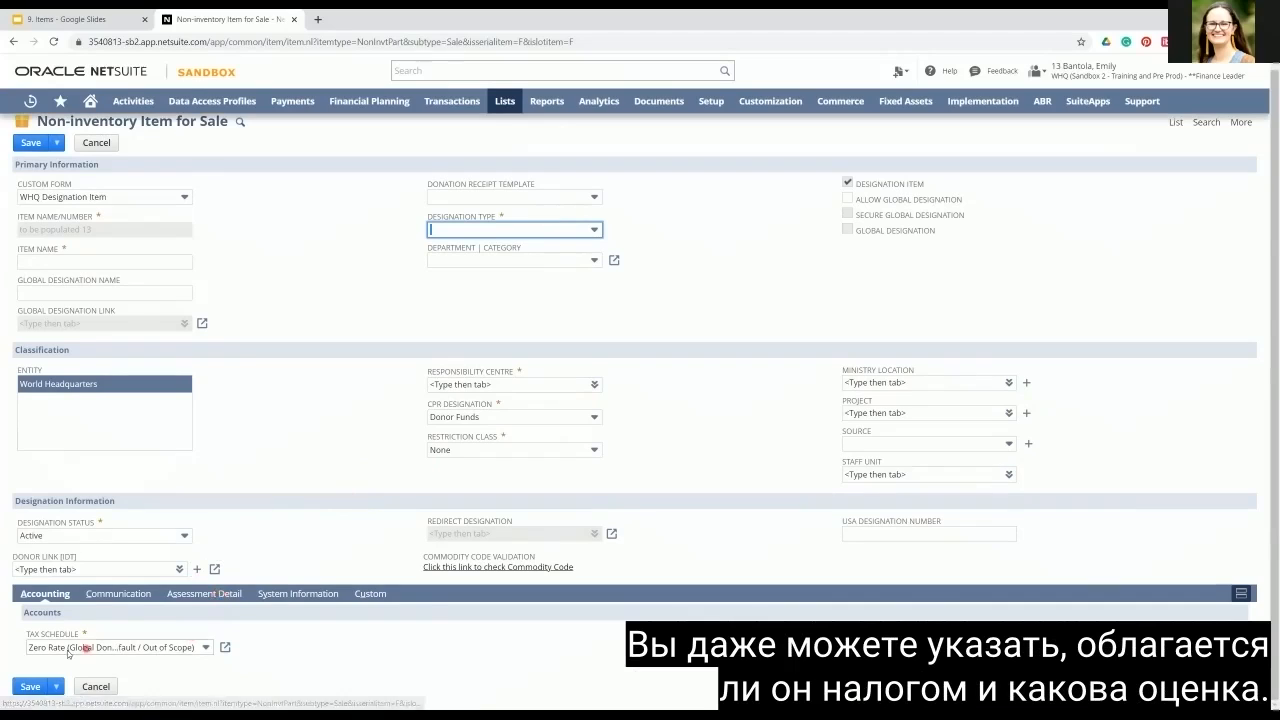
click(210, 600)
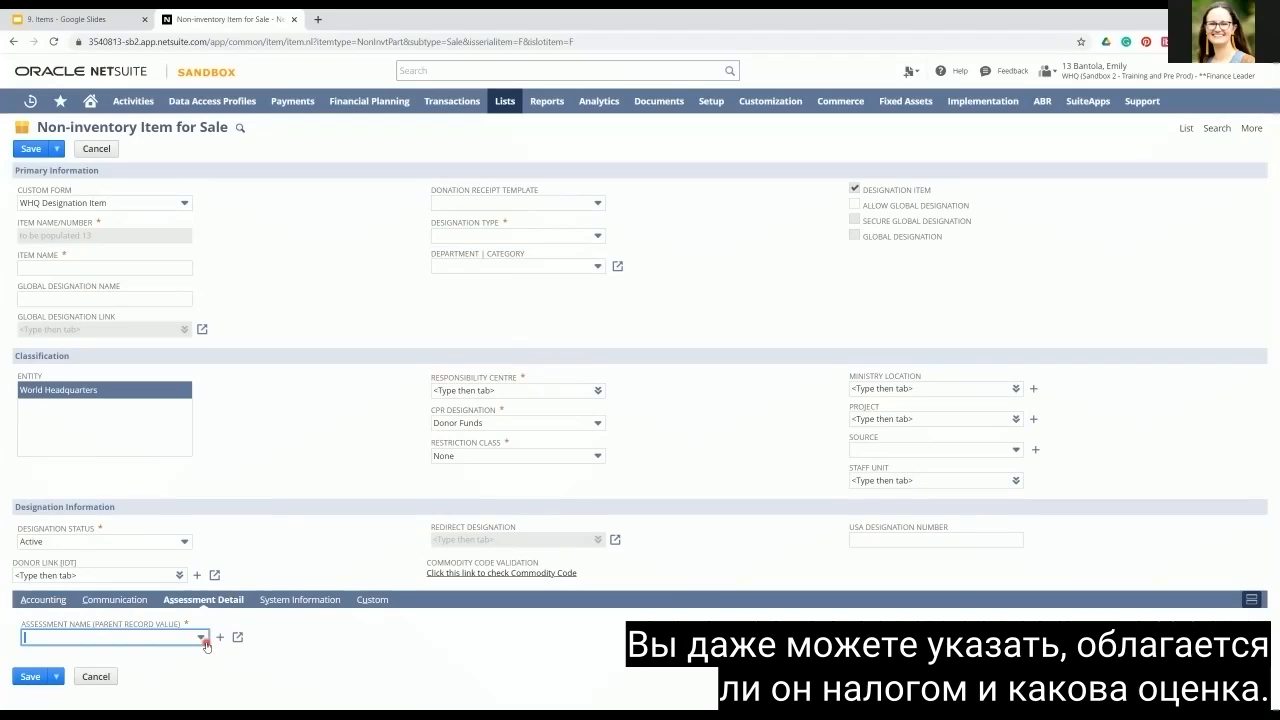
Step: Switch the item's custom form to WHQ Non-Inventory Form and review its sales pricing and accounting sections
click(184, 204)
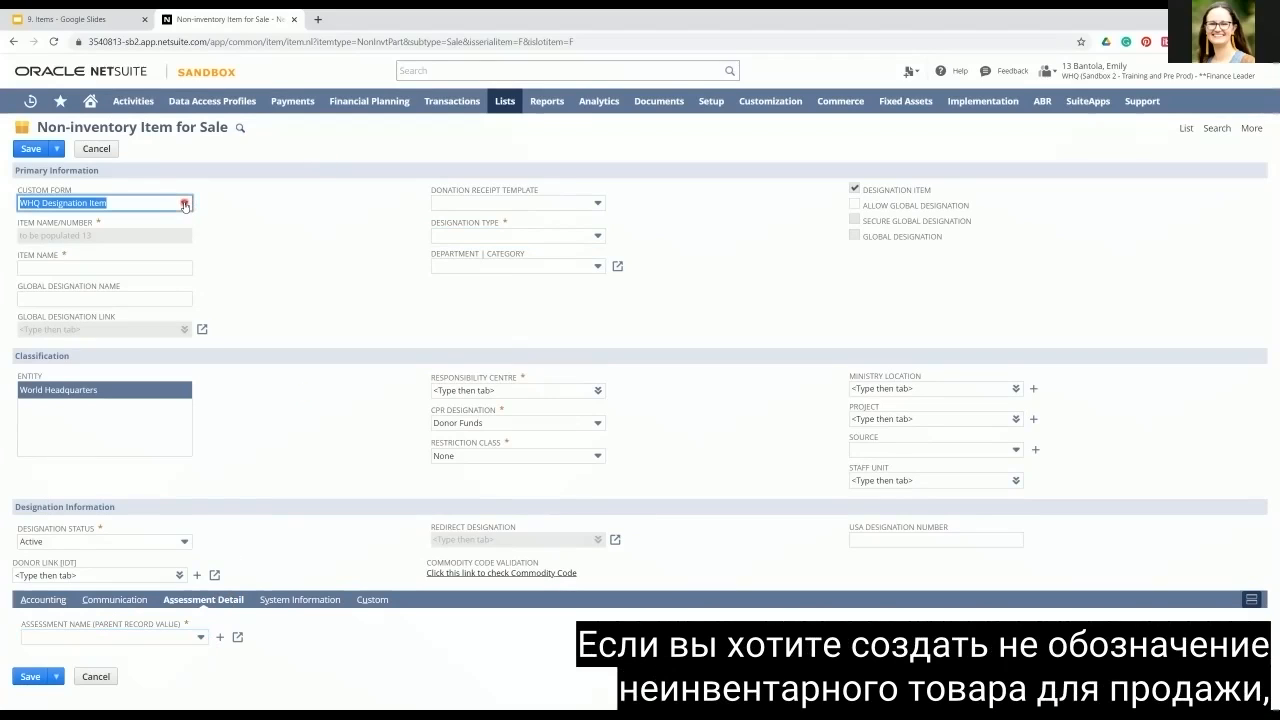
click(184, 204)
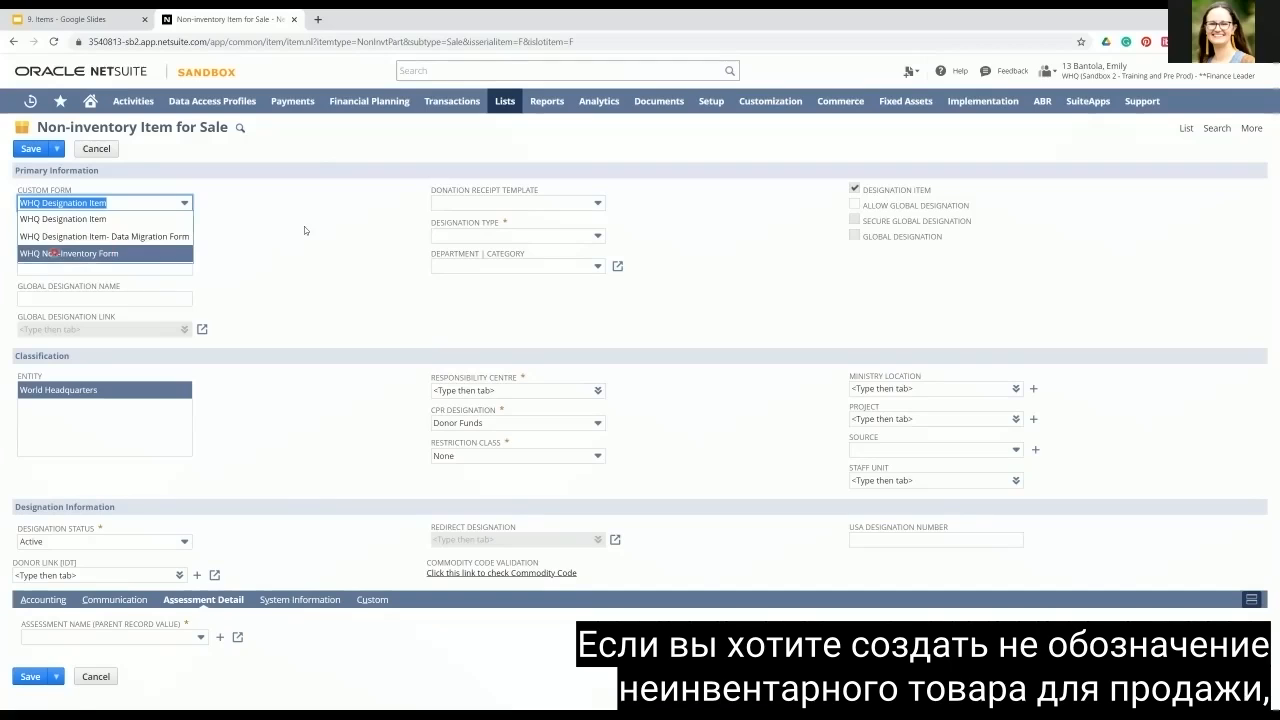
click(52, 253)
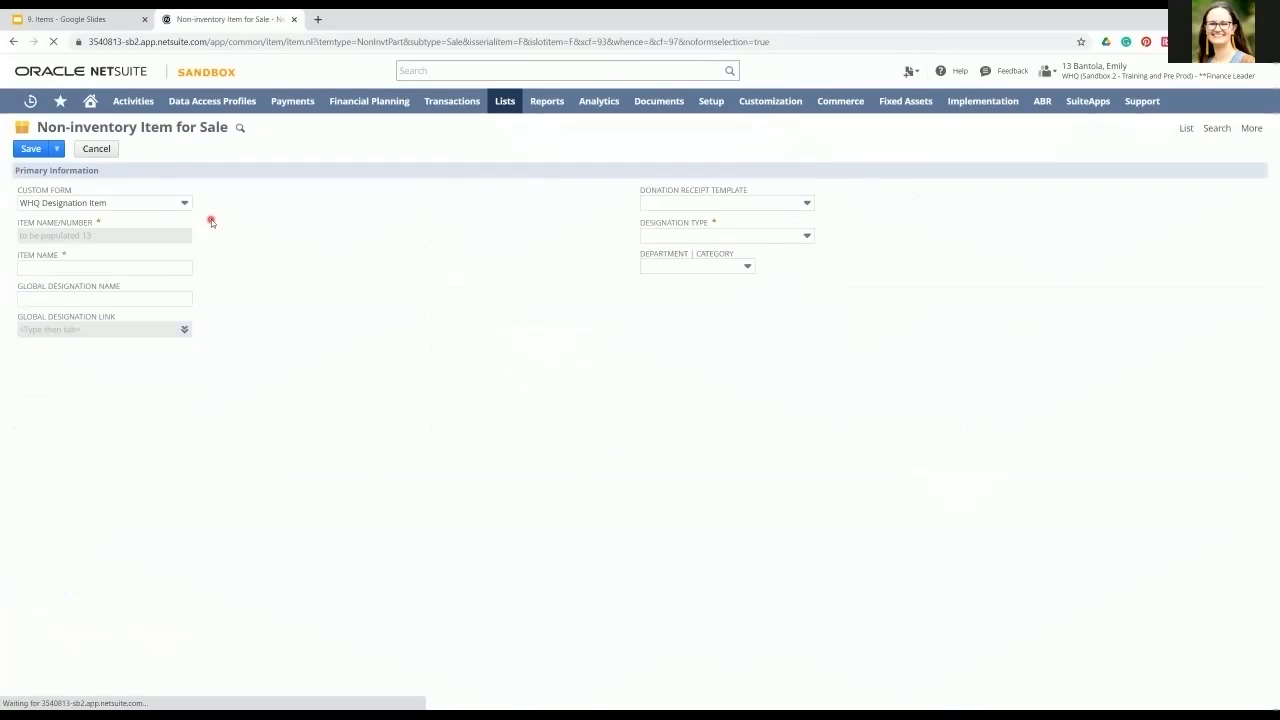
click(180, 204)
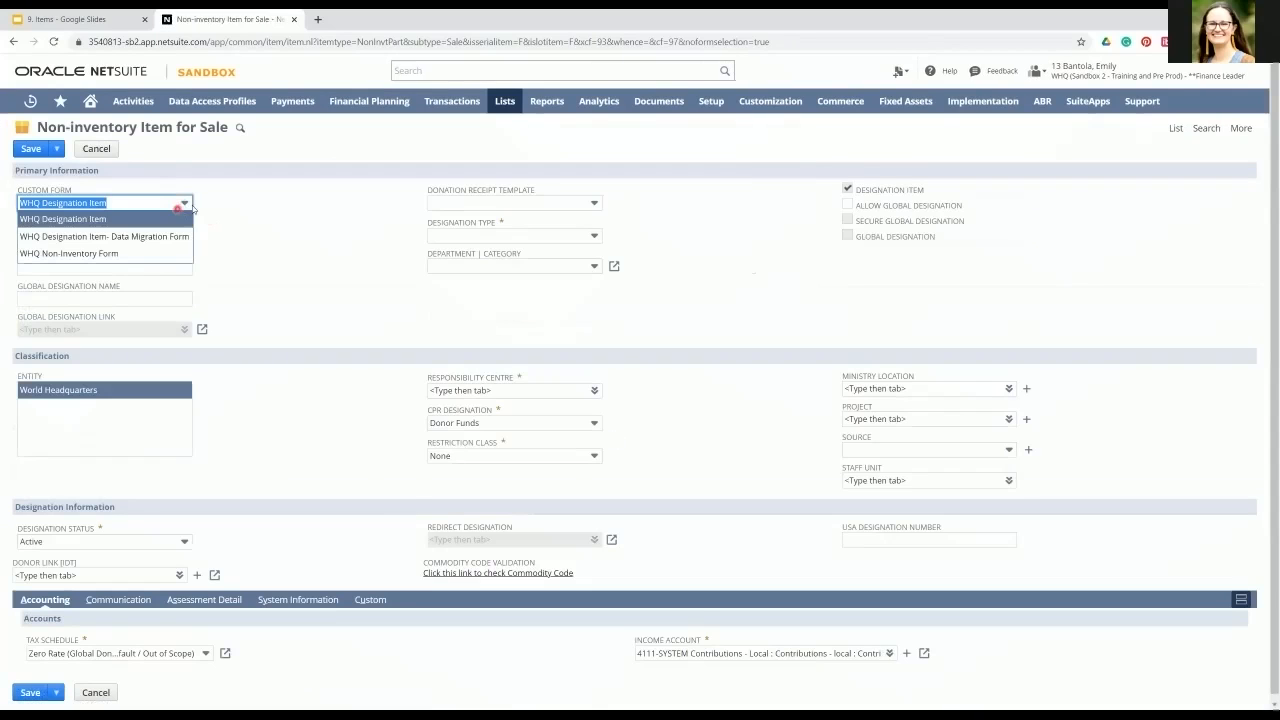
click(151, 253)
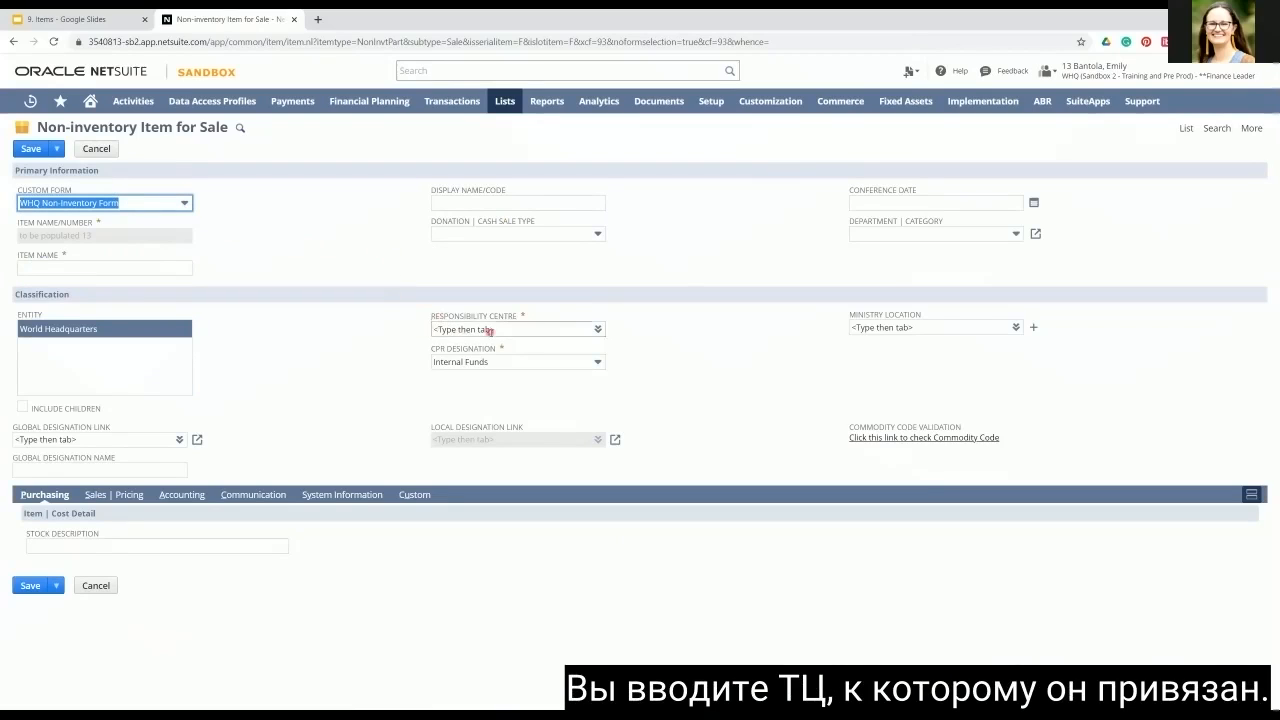
click(103, 495)
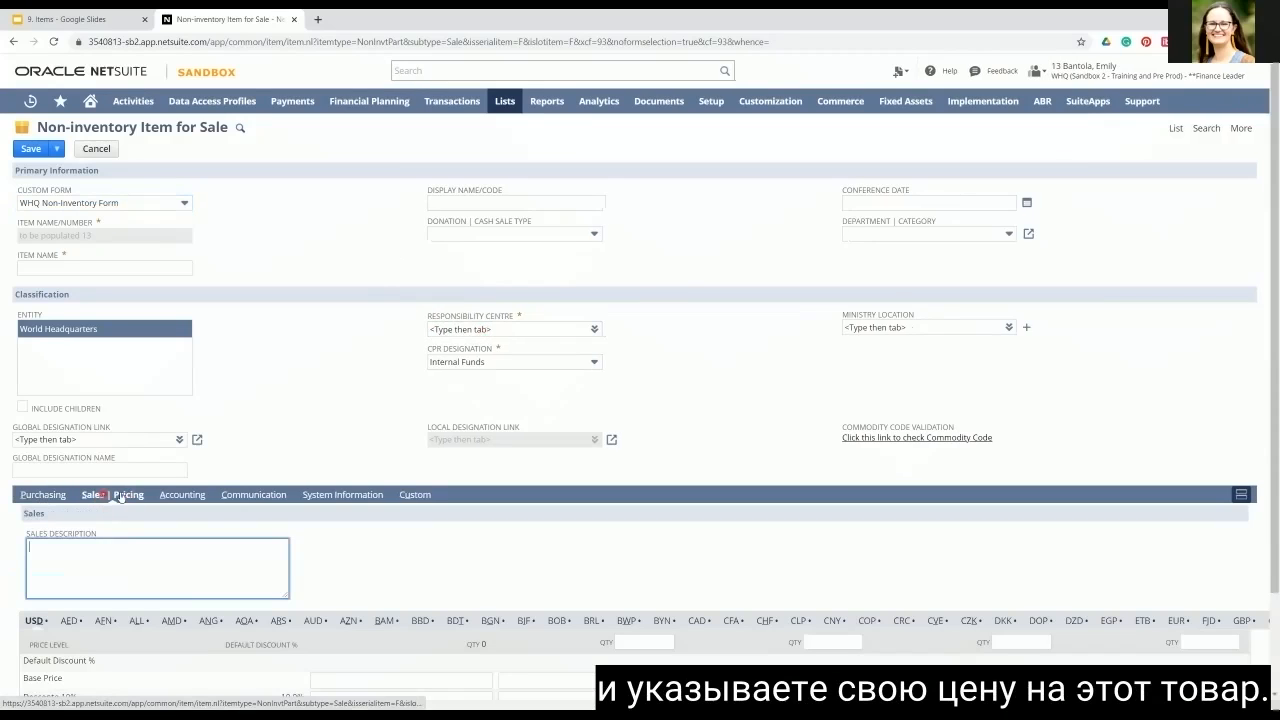
click(182, 494)
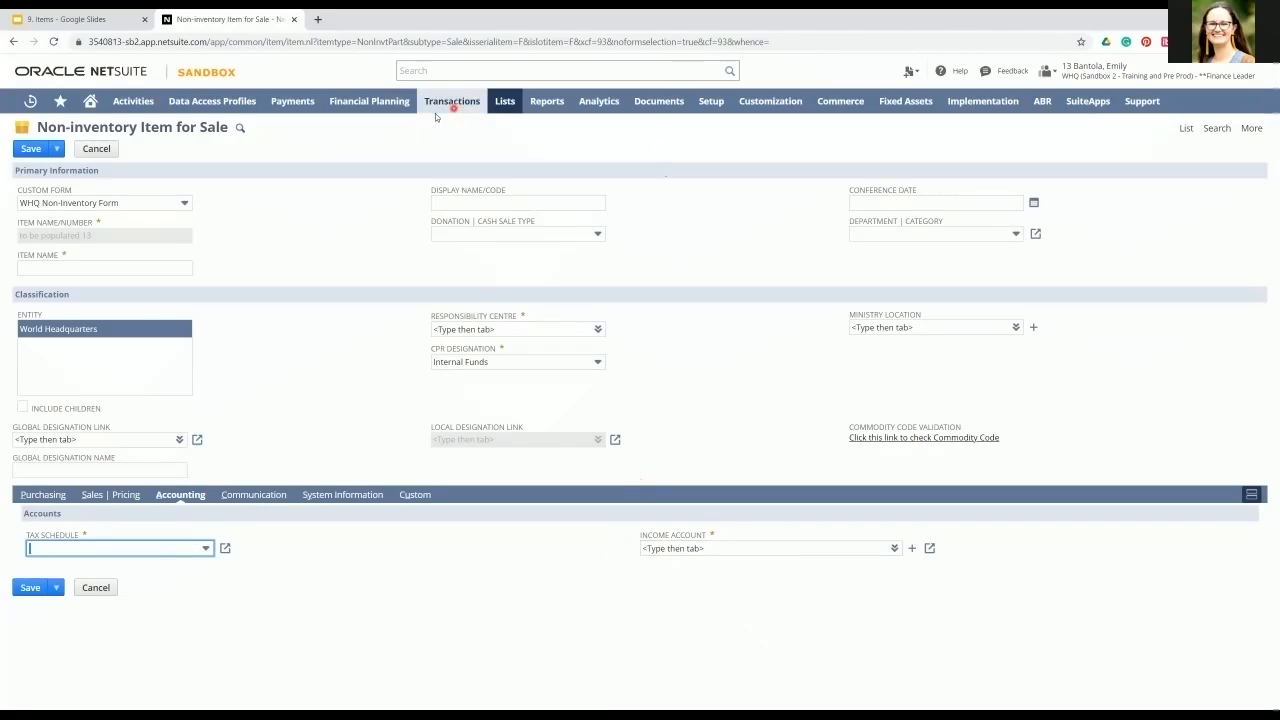
Step: Start a new sales invoice
mouse_move(503, 101)
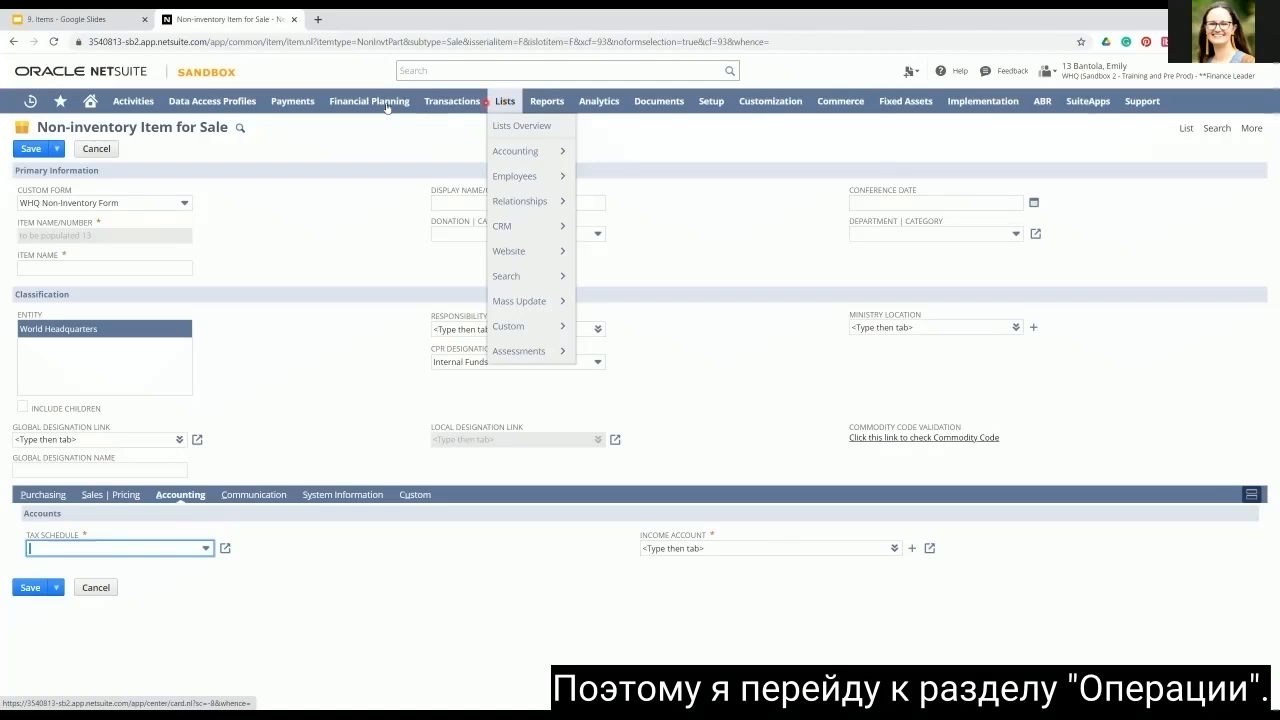
mouse_move(450, 104)
mouse_move(466, 253)
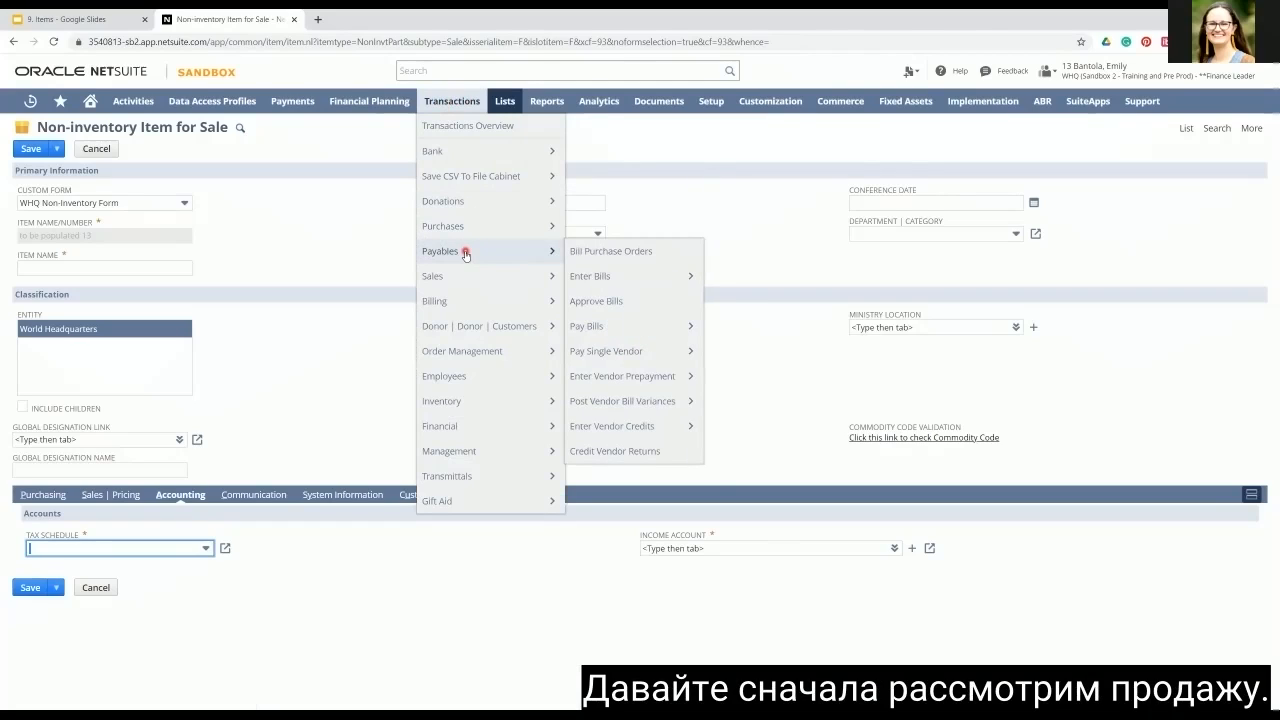
mouse_move(466, 278)
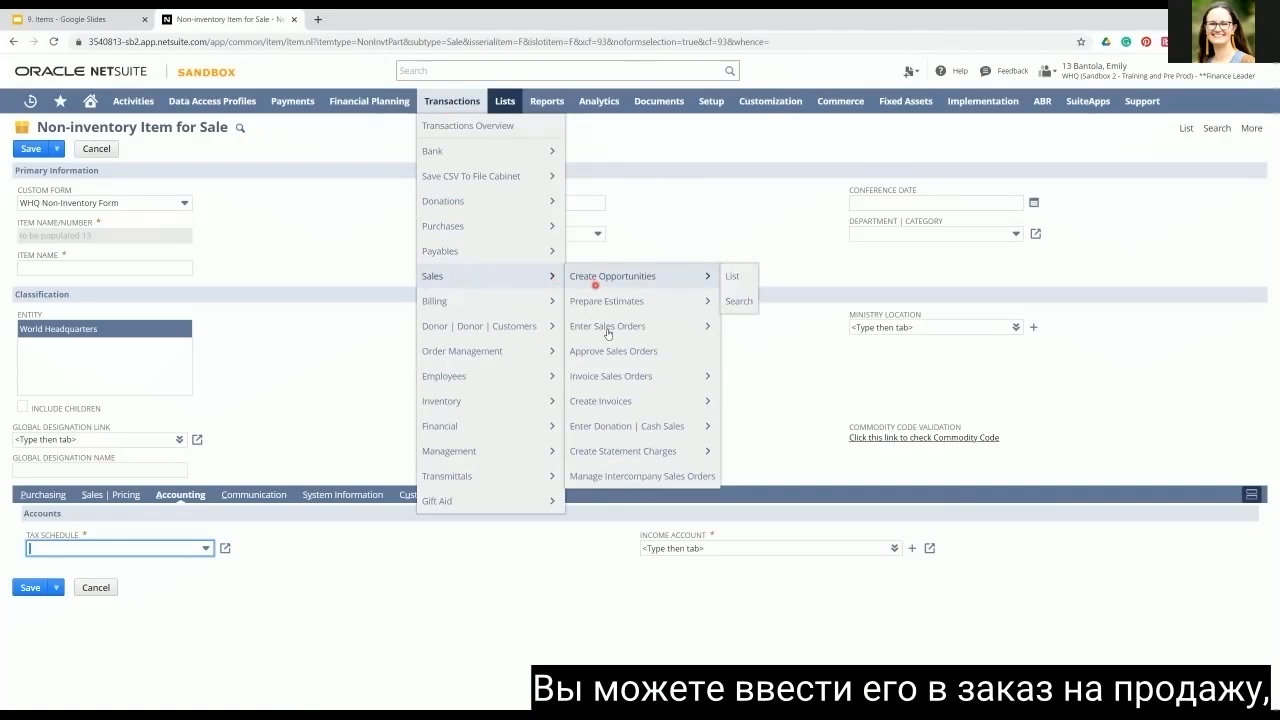
click(609, 404)
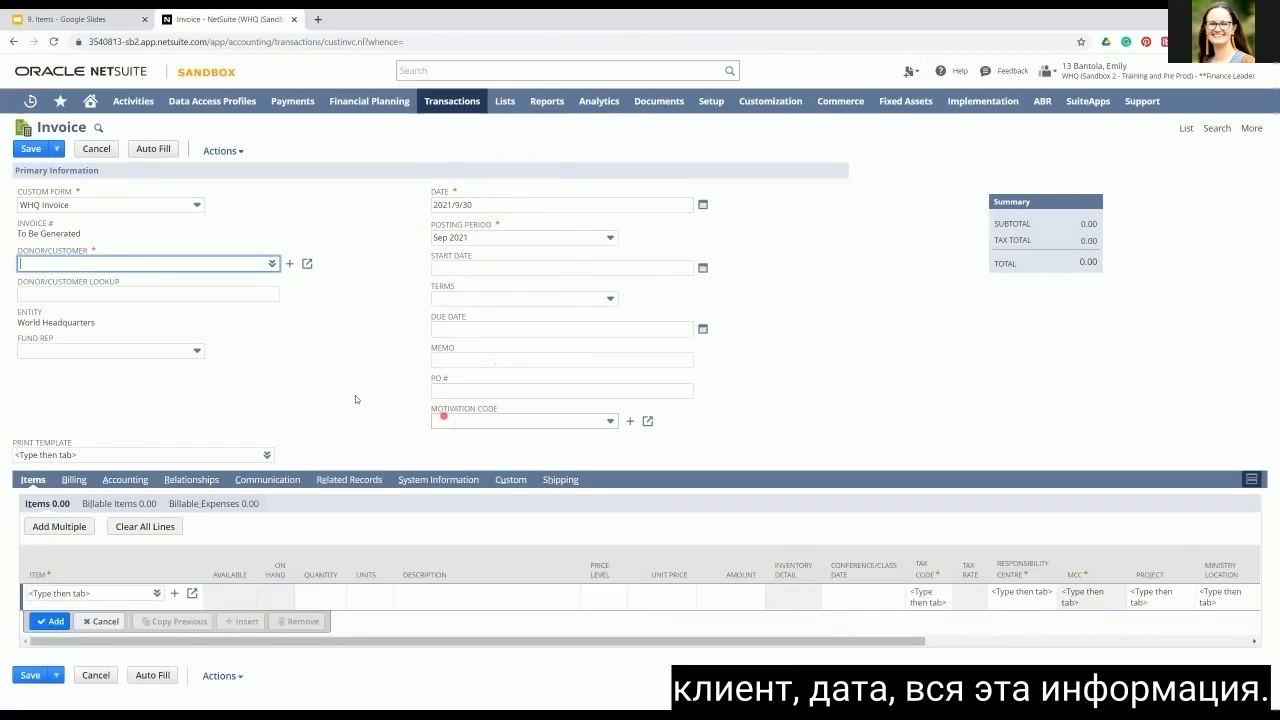
Step: Enter item 46513 Student summer conference 2022 with quantity 1 on the invoice's first item line and check its unit price
click(156, 594)
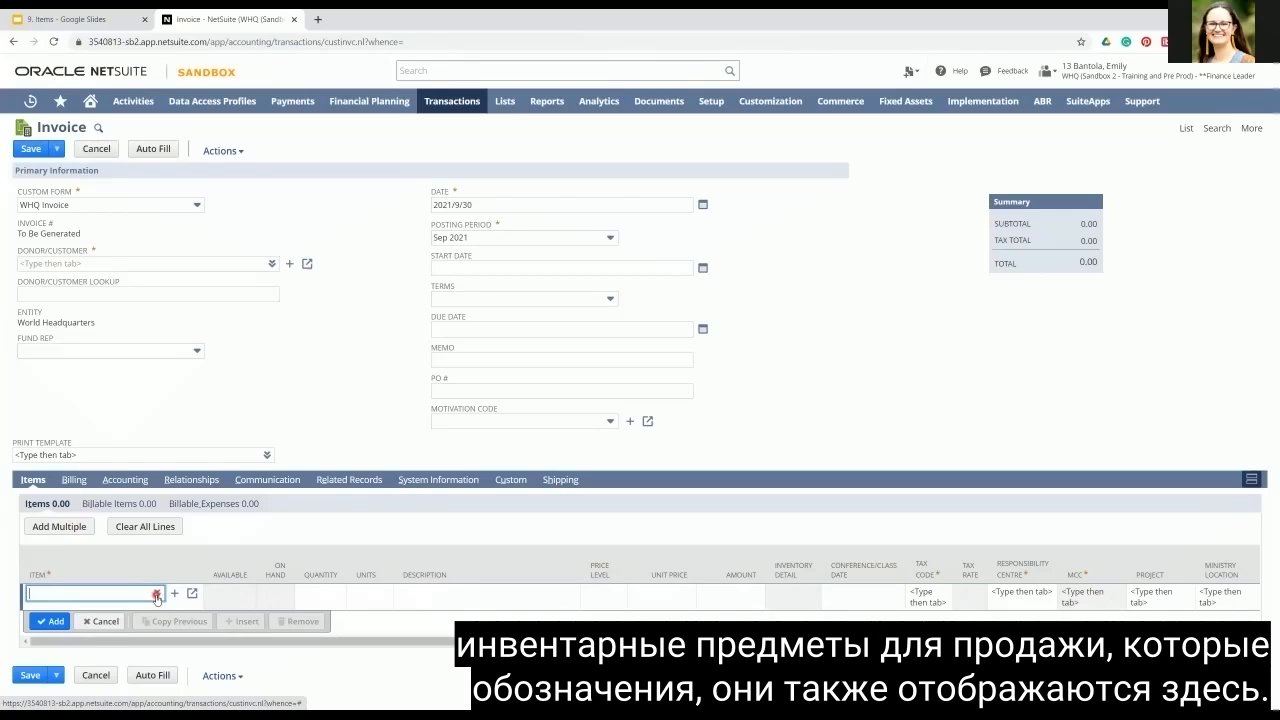
text(4)
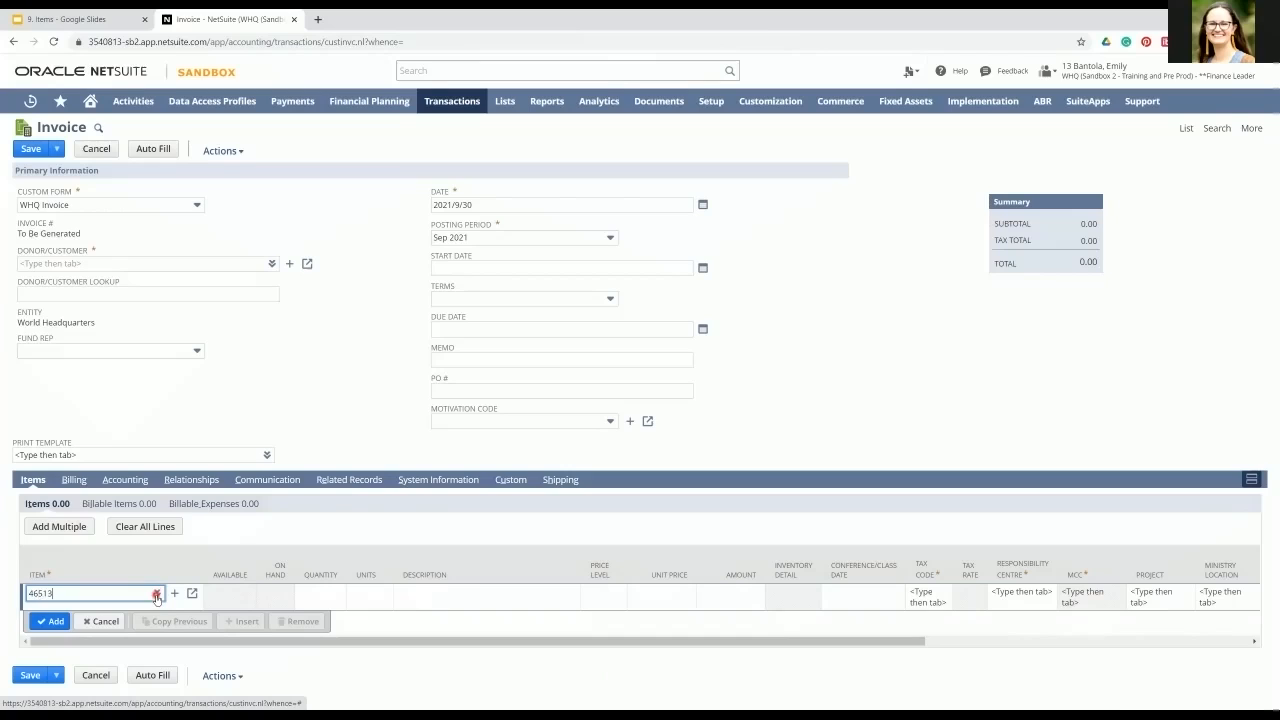
text(6513)
click(123, 604)
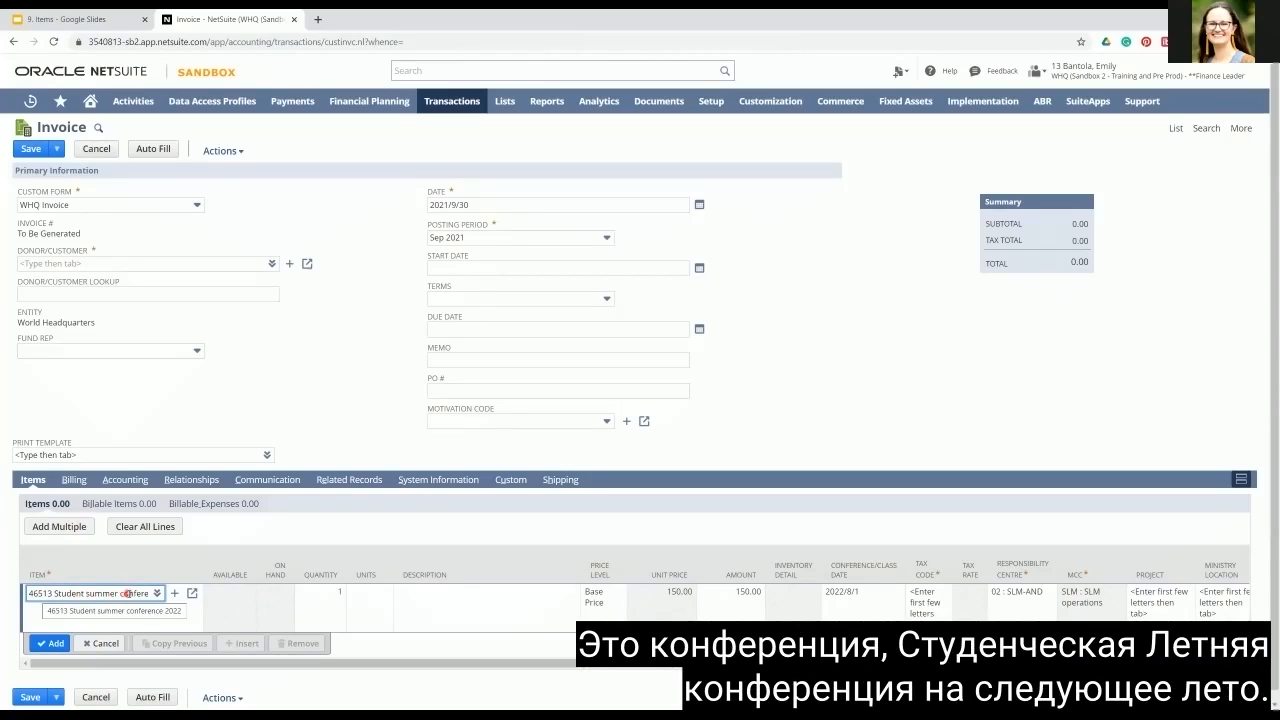
click(327, 600)
text(1)
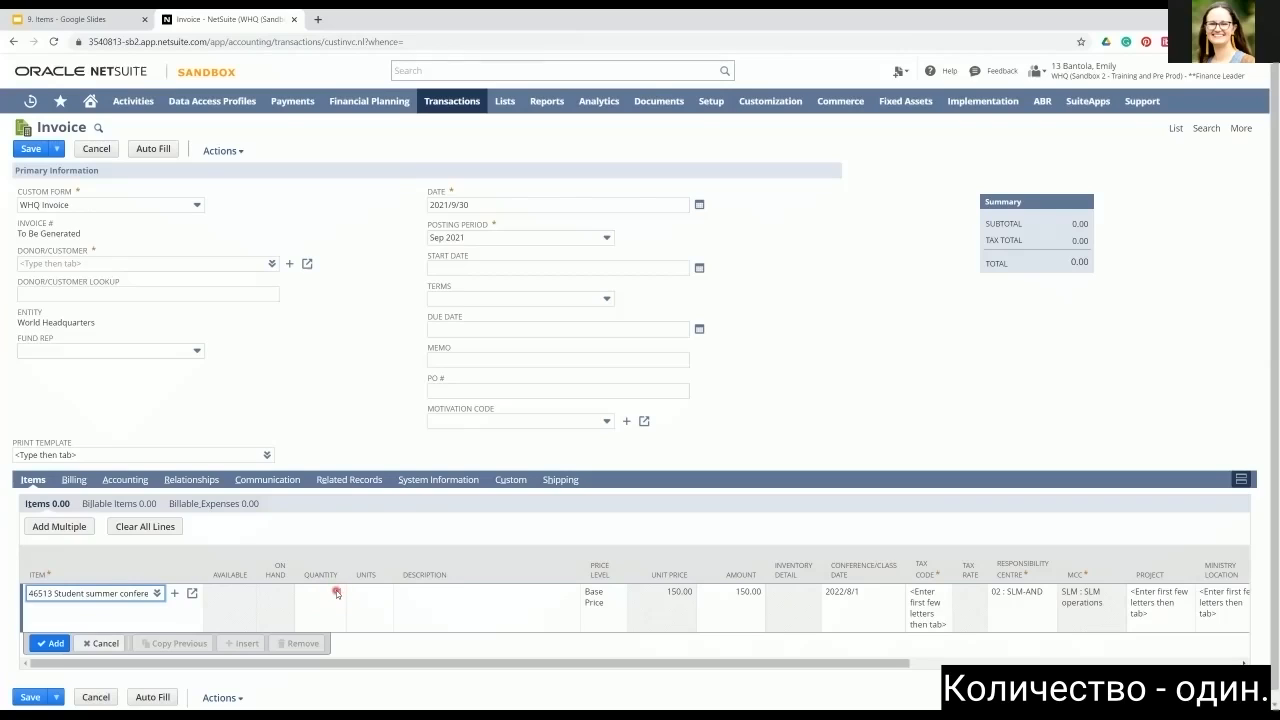
click(650, 594)
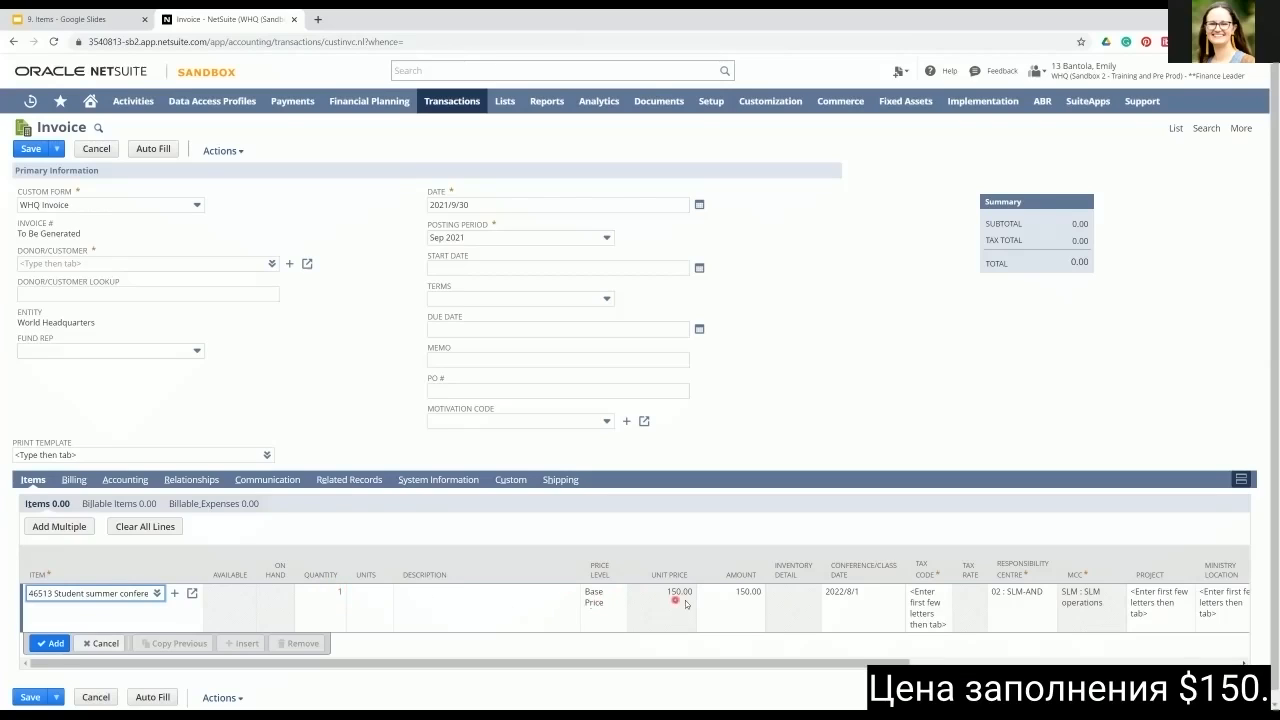
click(688, 598)
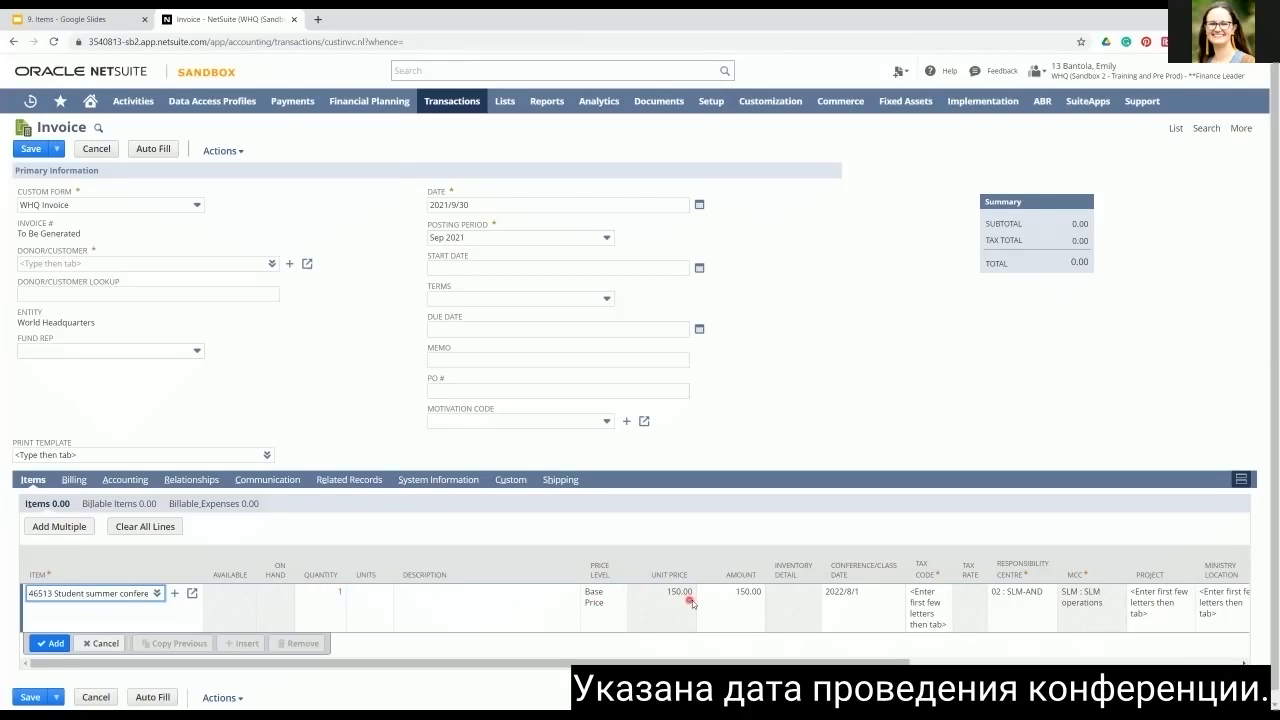
Step: Set the quantity of the Student summer conference 2022 line to 5 on the invoice
click(845, 600)
click(934, 599)
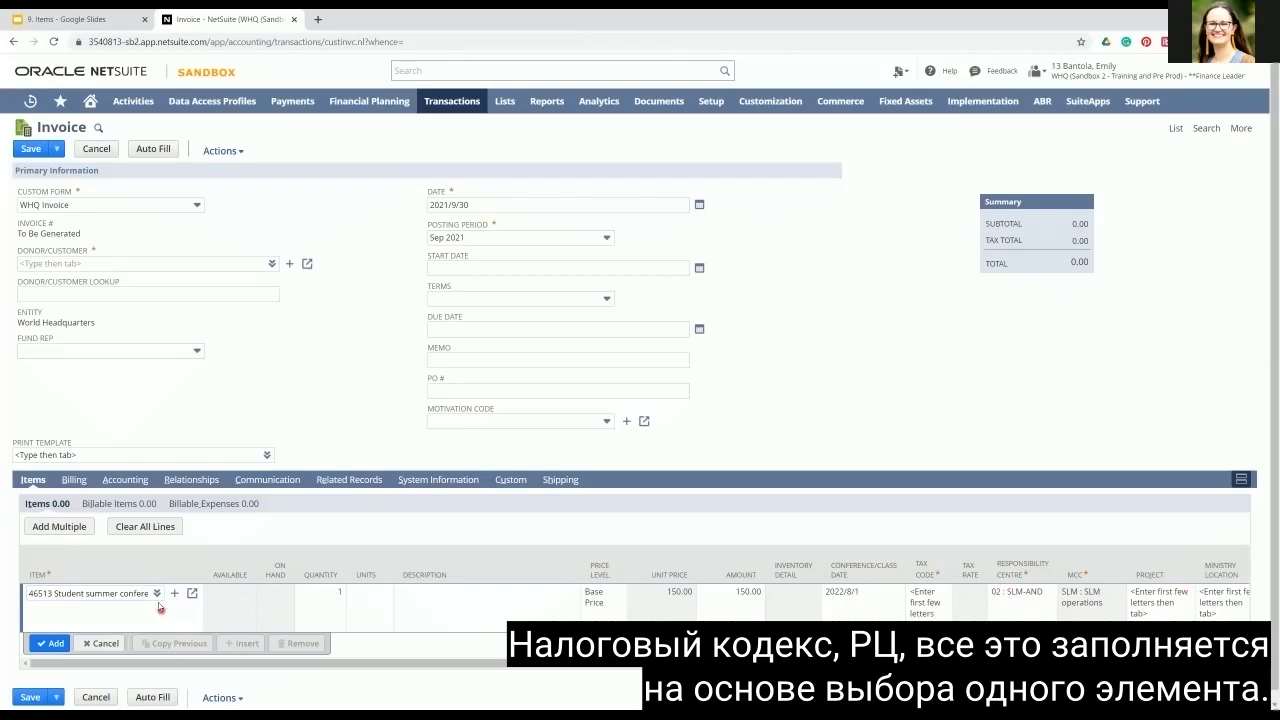
click(384, 602)
click(302, 596)
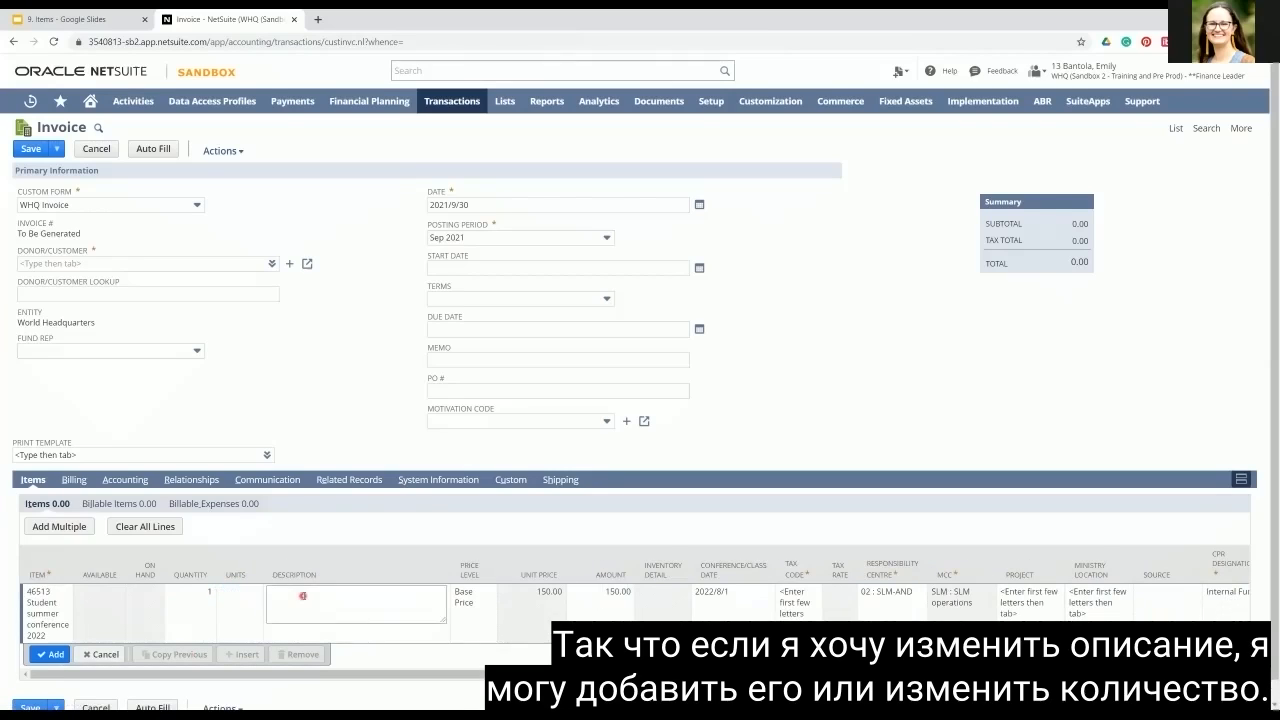
click(200, 595)
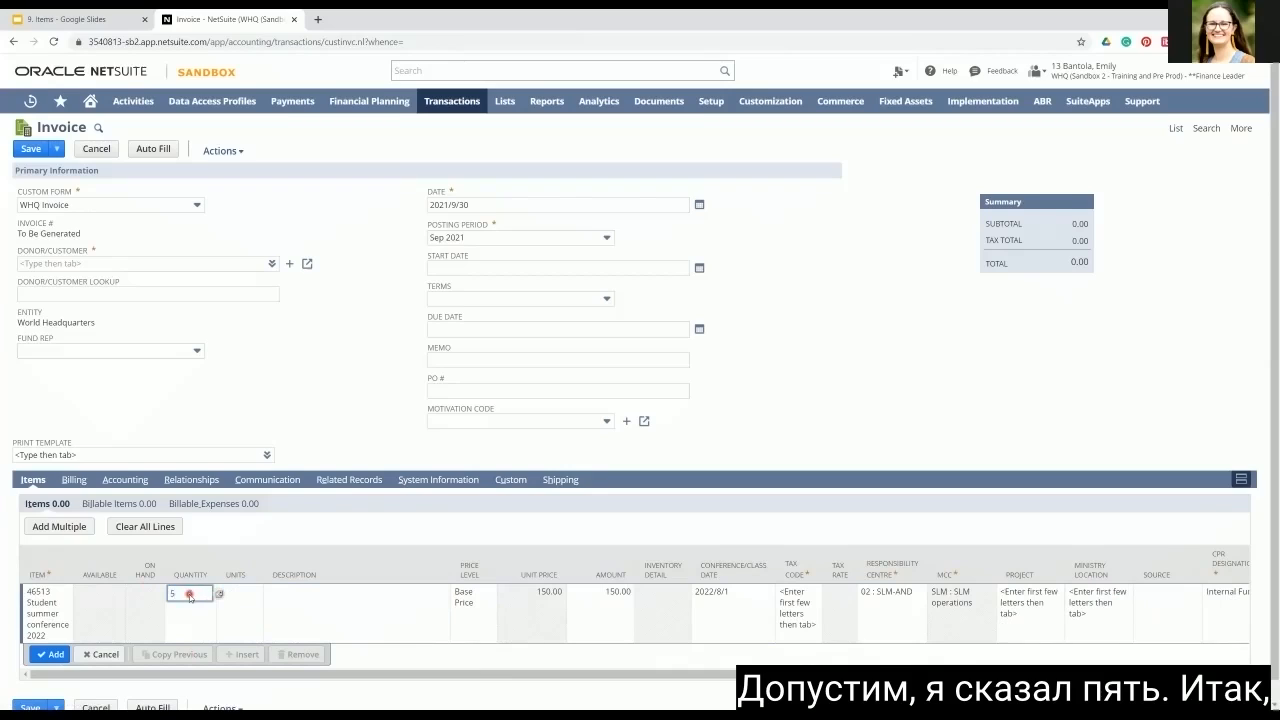
text(5)
key(Tab)
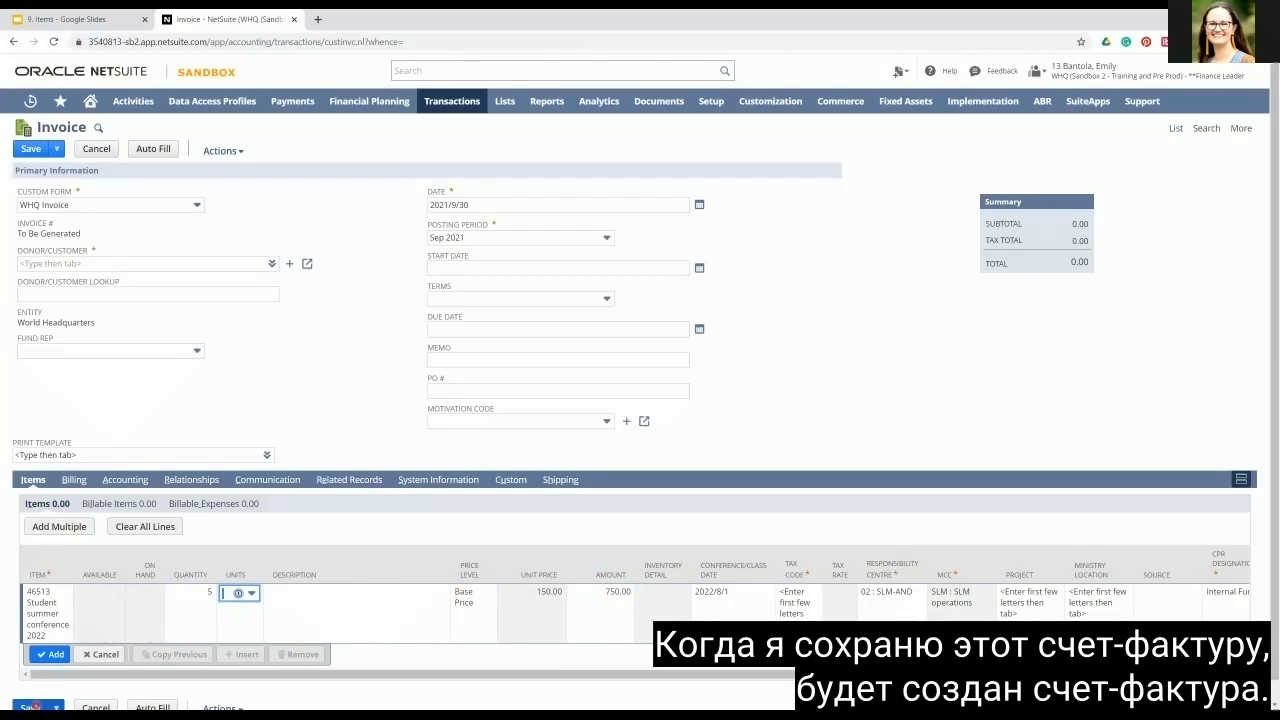
Step: Start a new vendor bill, discarding the unsaved invoice
mouse_move(466, 116)
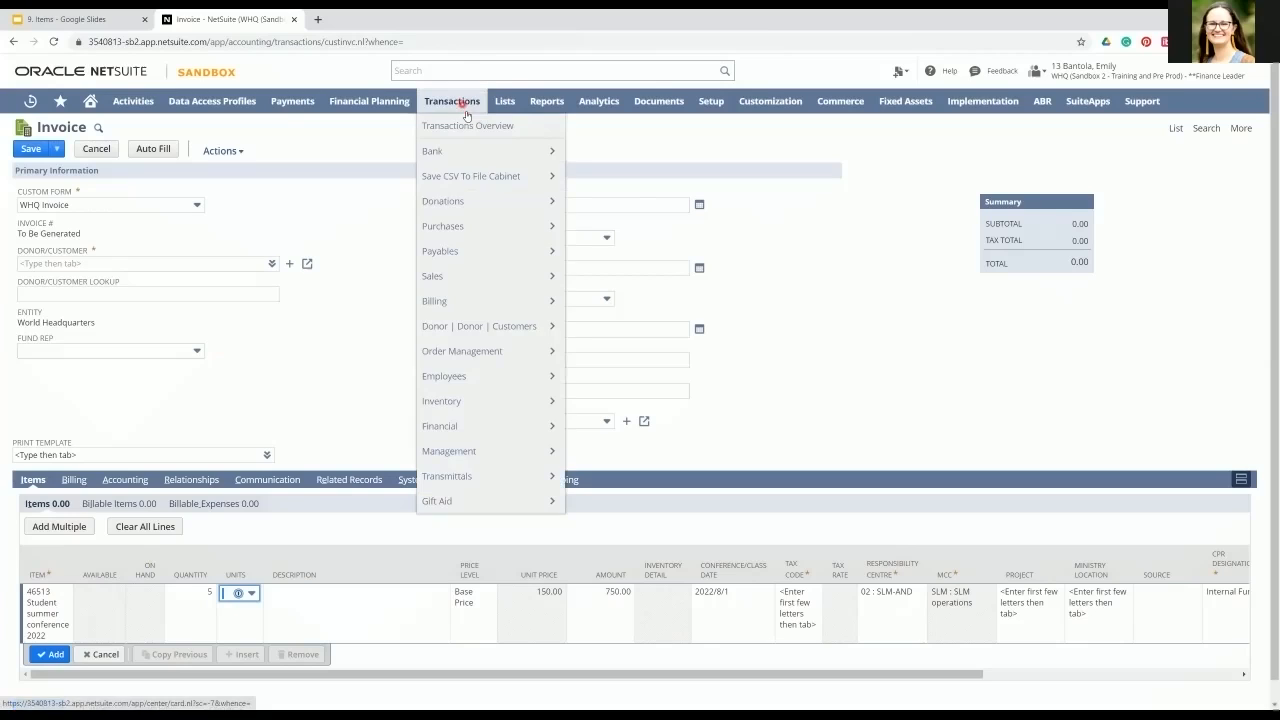
mouse_move(503, 229)
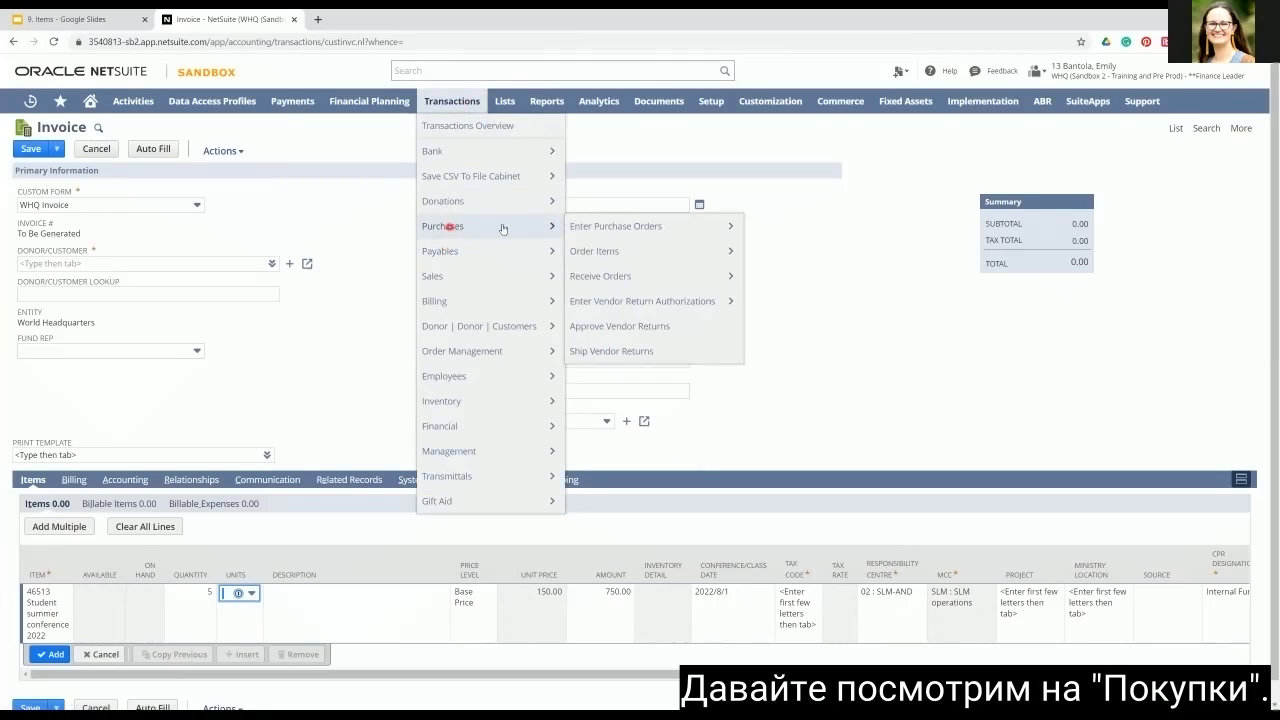
mouse_move(594, 258)
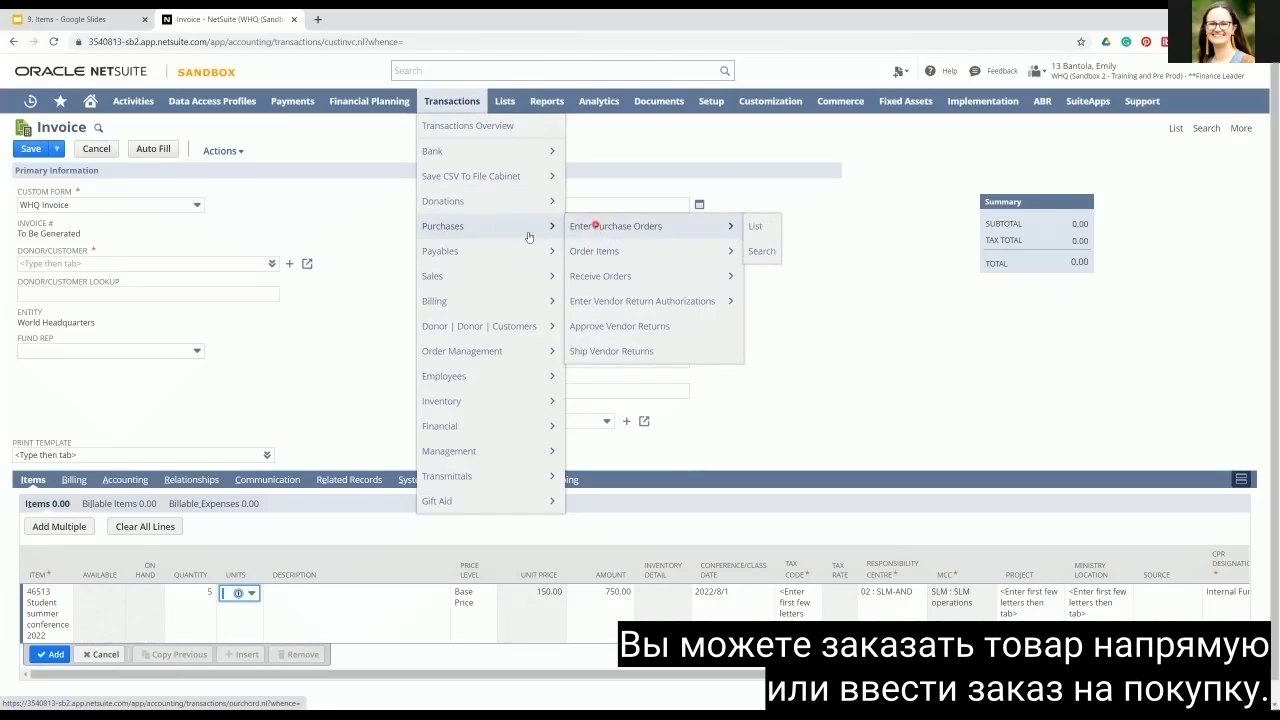
mouse_move(435, 257)
mouse_move(590, 286)
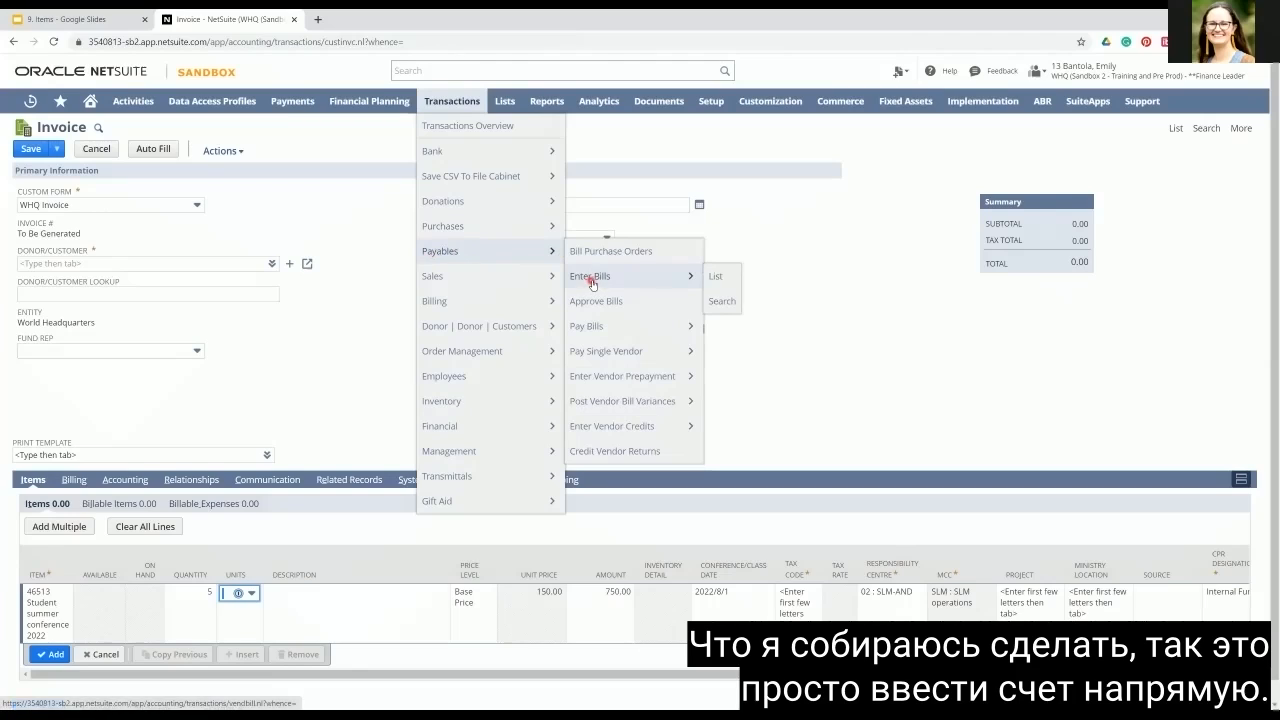
click(592, 283)
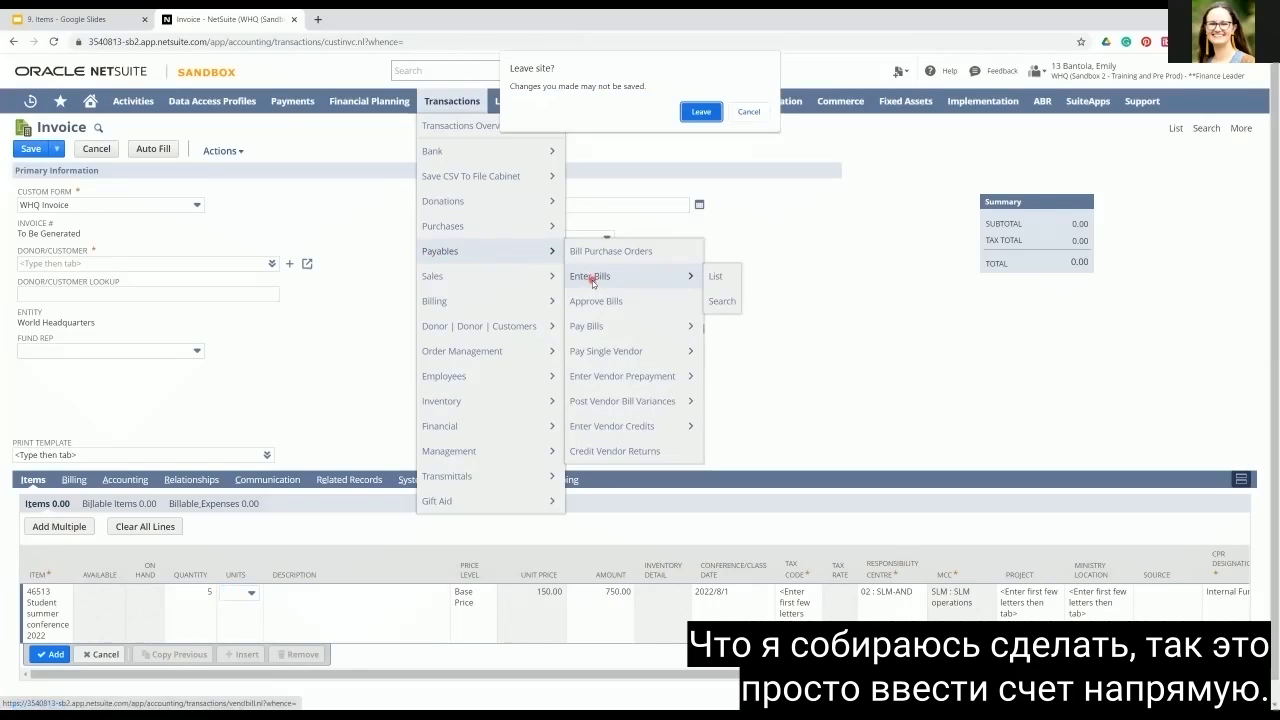
click(701, 112)
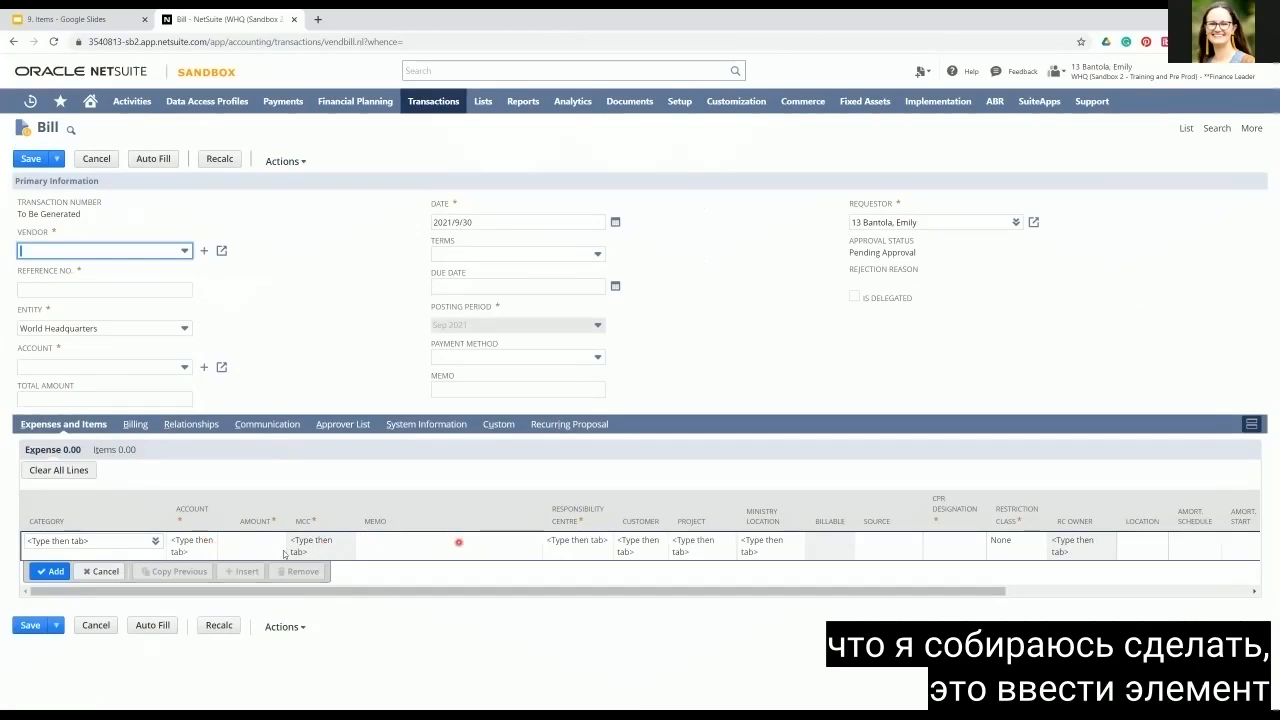
Step: Enter item 46514 Printer paper with quantity 4 on the bill's first item line
click(110, 452)
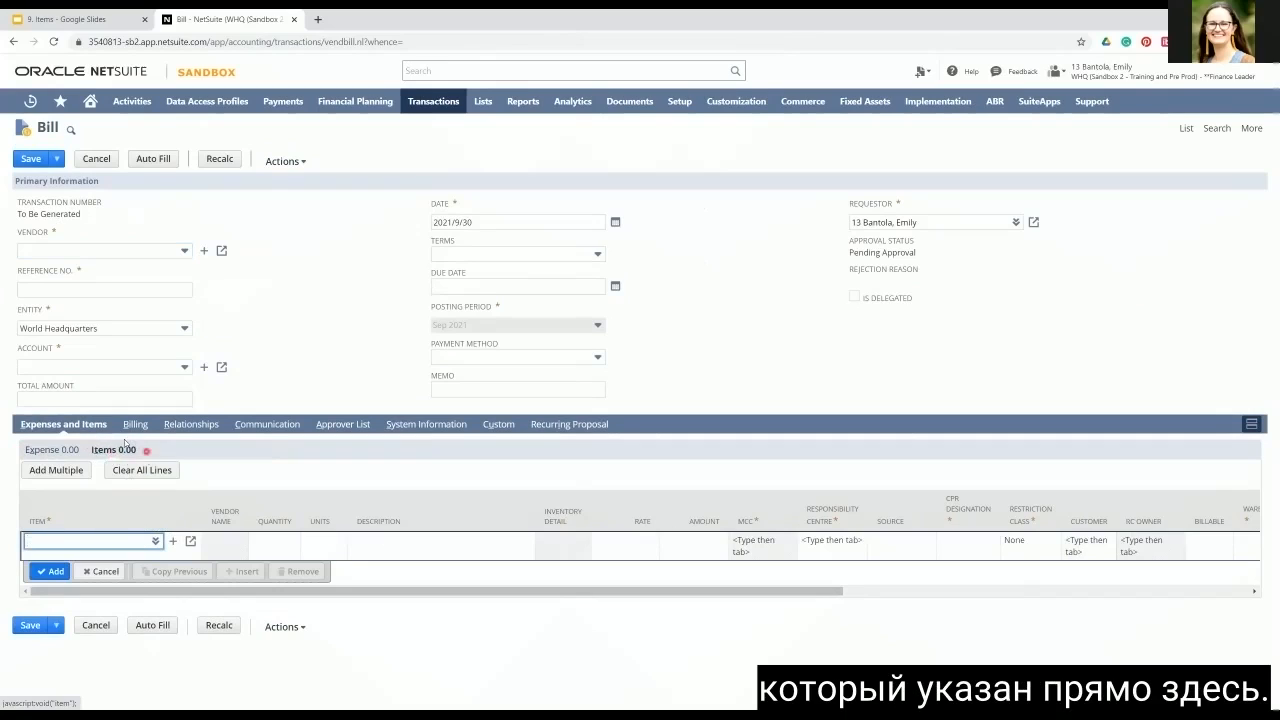
click(155, 541)
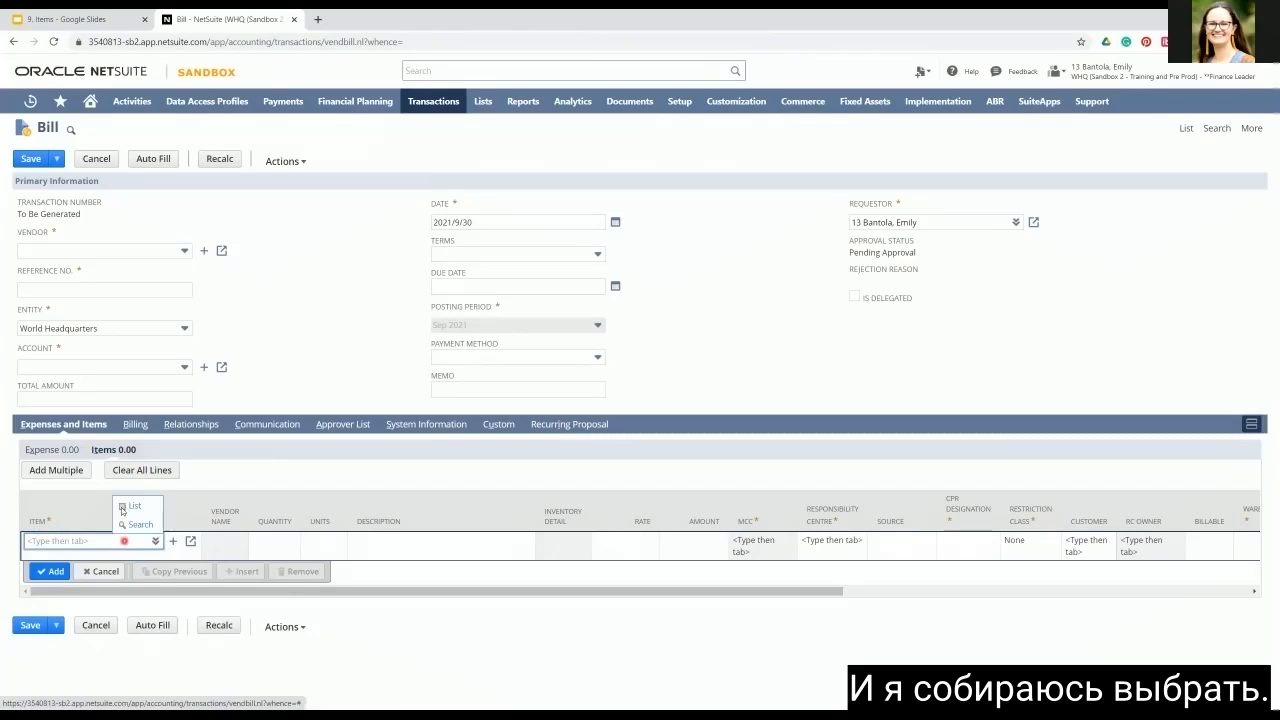
click(122, 508)
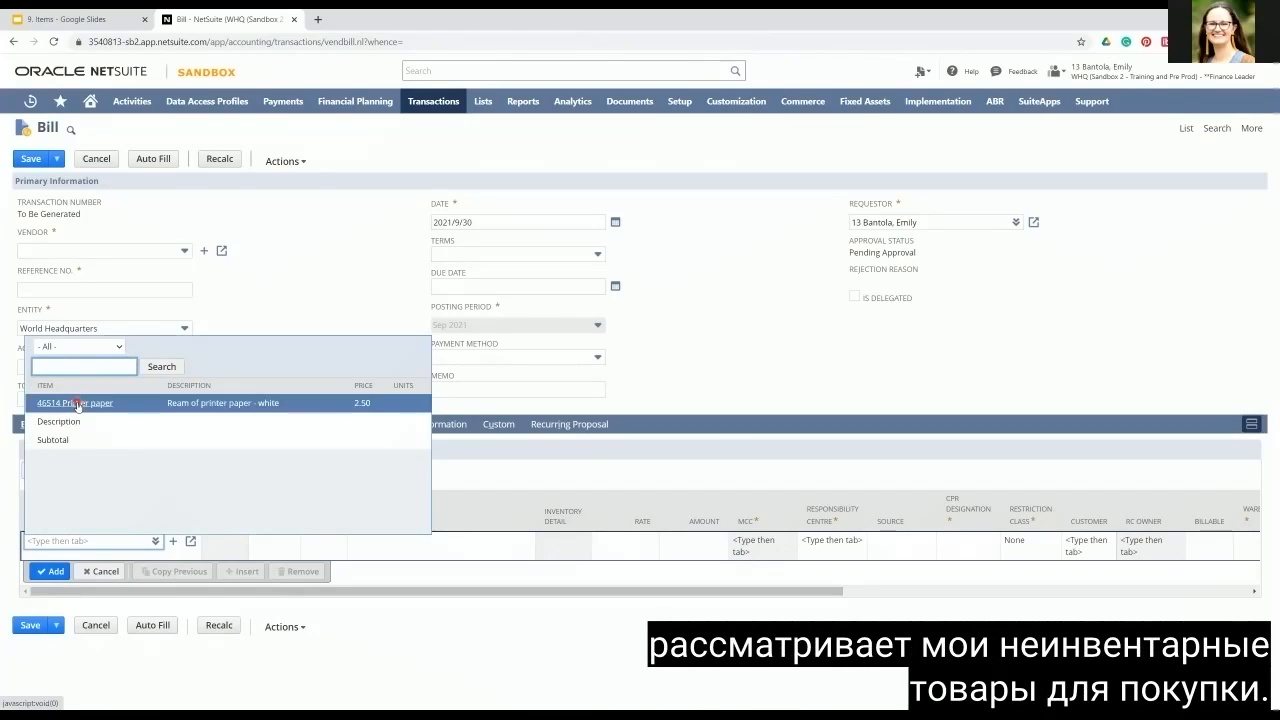
click(76, 404)
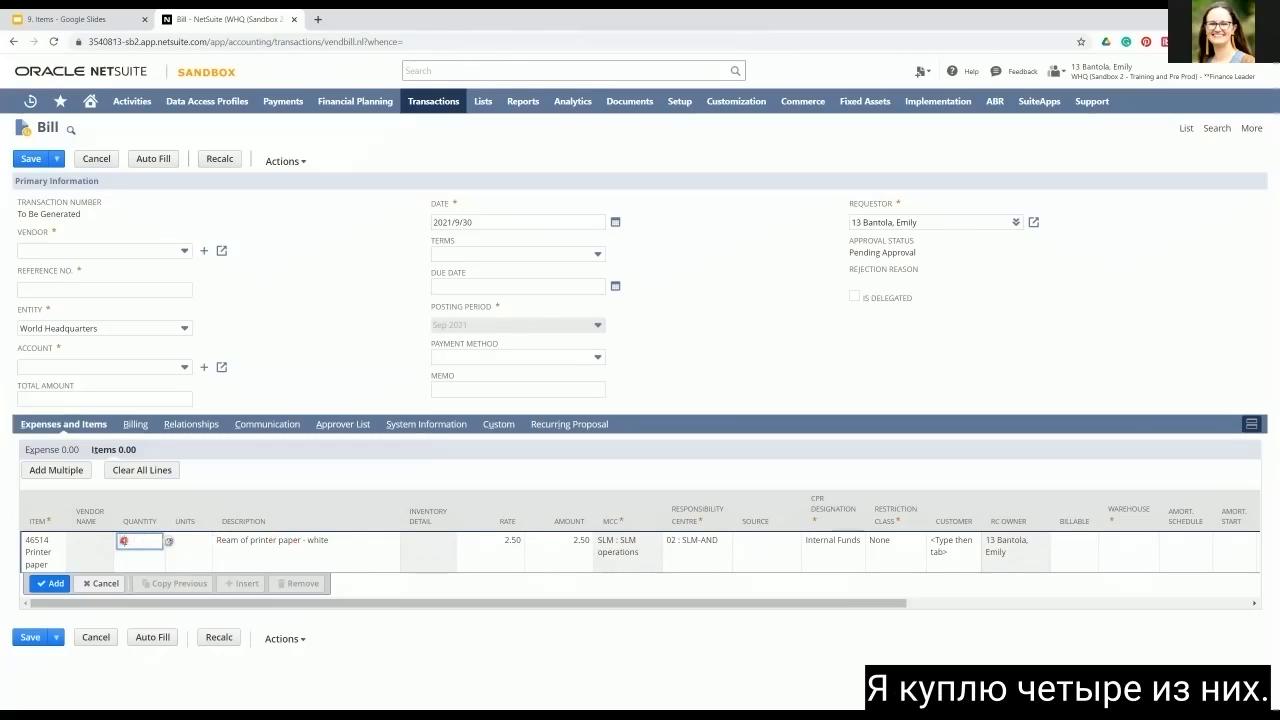
text(4)
key(Tab)
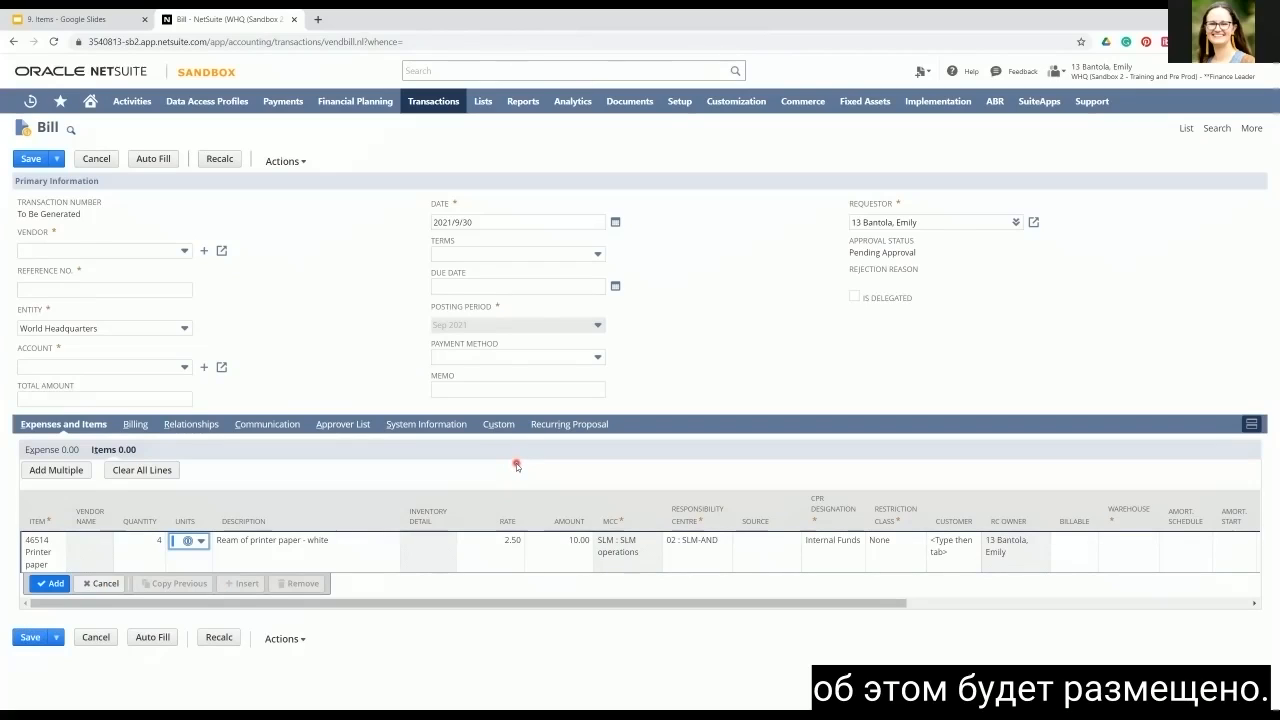
Step: Start a new donation cash sale, discarding the unsaved bill
mouse_move(430, 116)
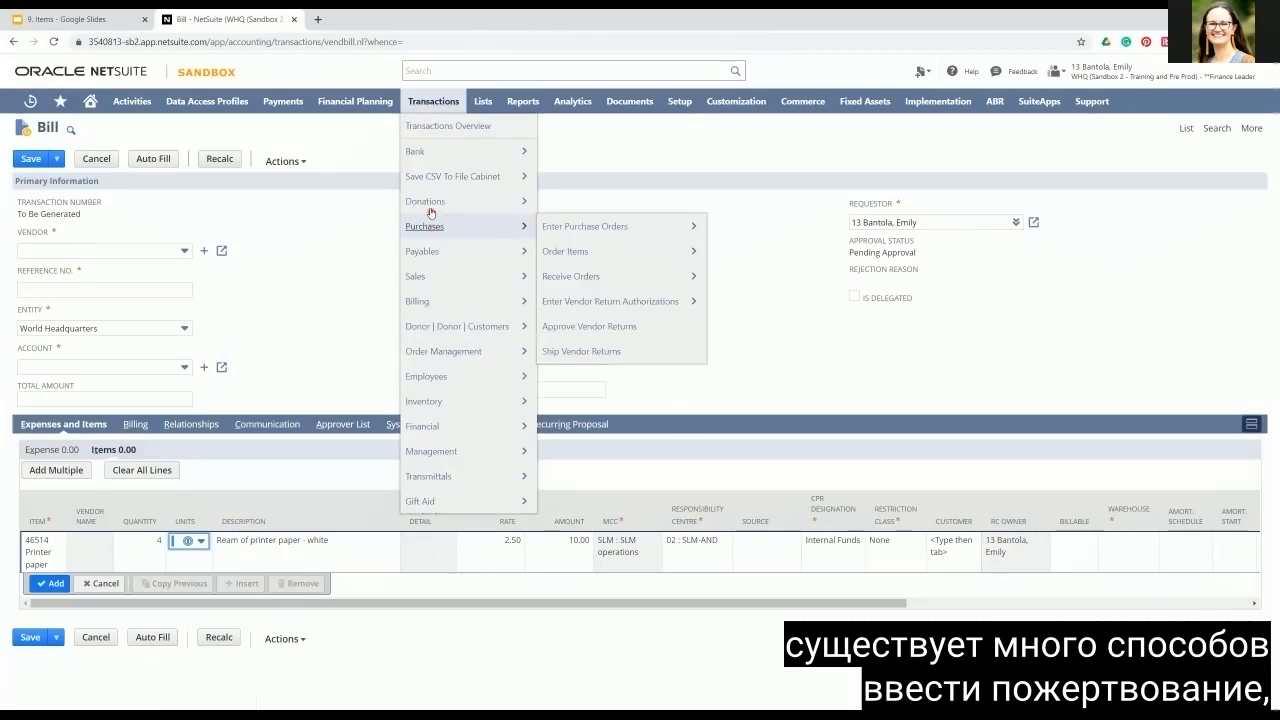
mouse_move(428, 201)
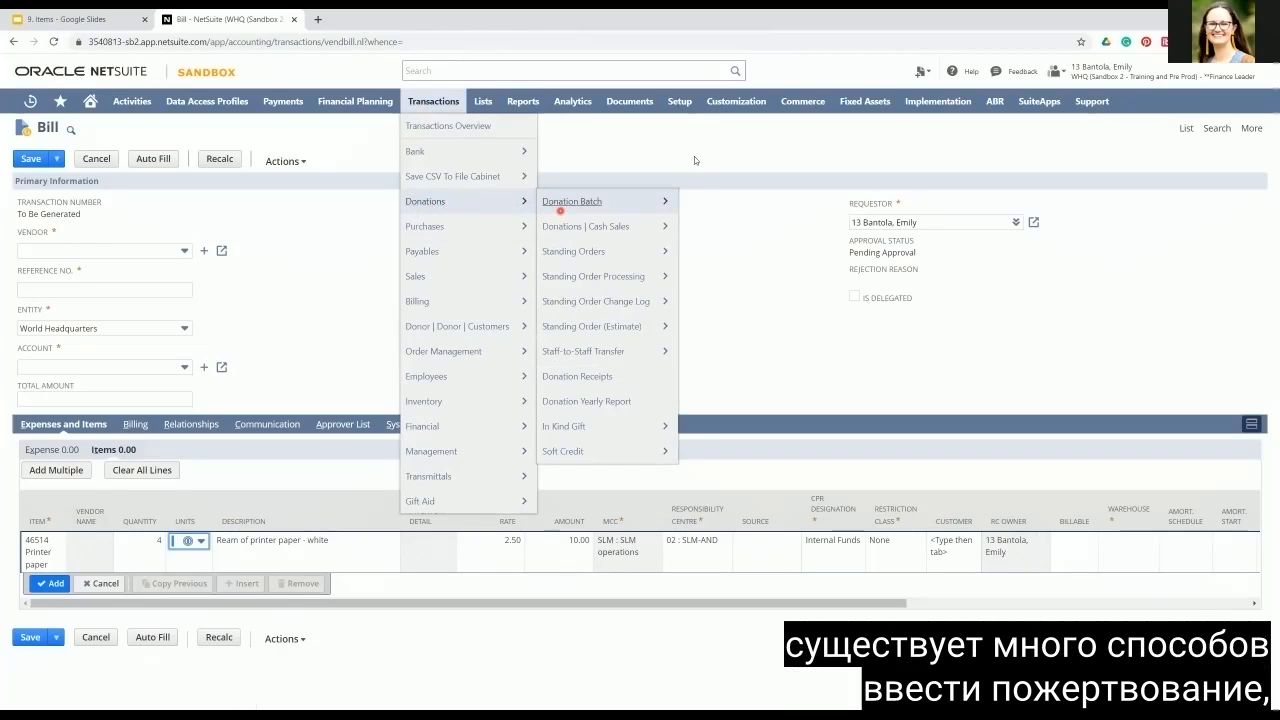
click(585, 226)
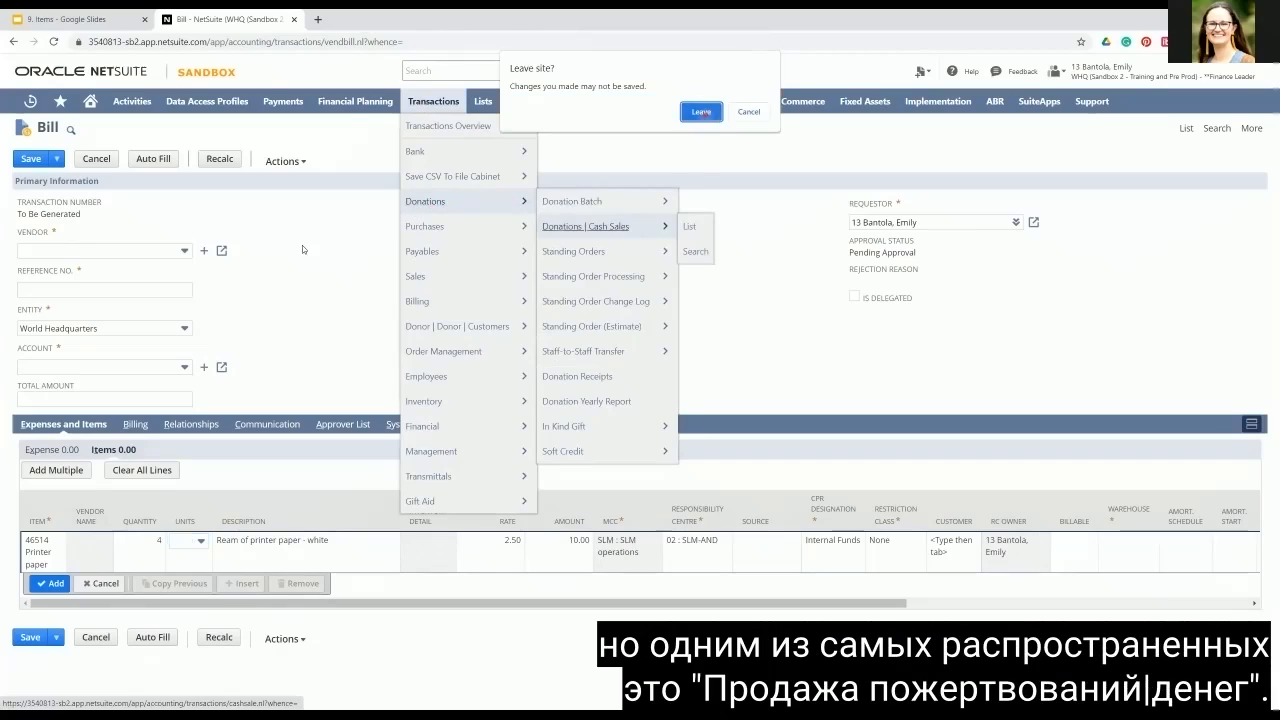
click(704, 113)
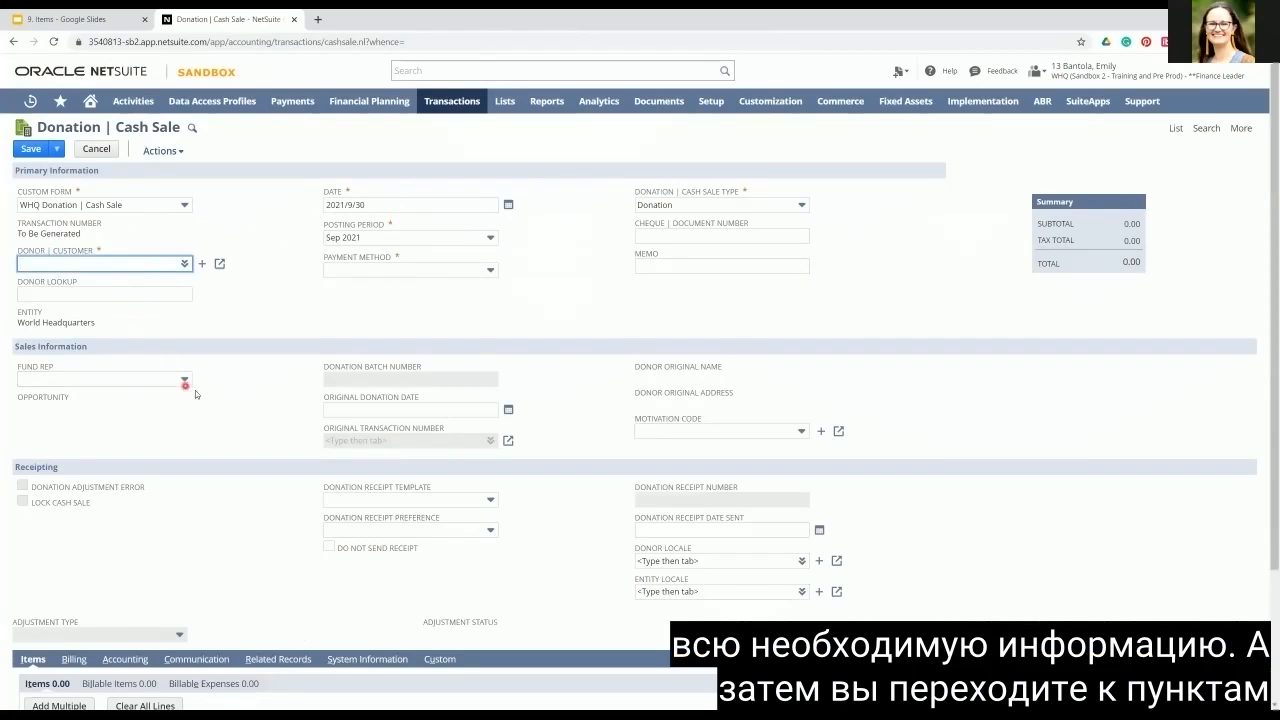
Step: Review the donation form's sections and open the selection options for the designation on its first item line
scroll(186, 441, down, 3)
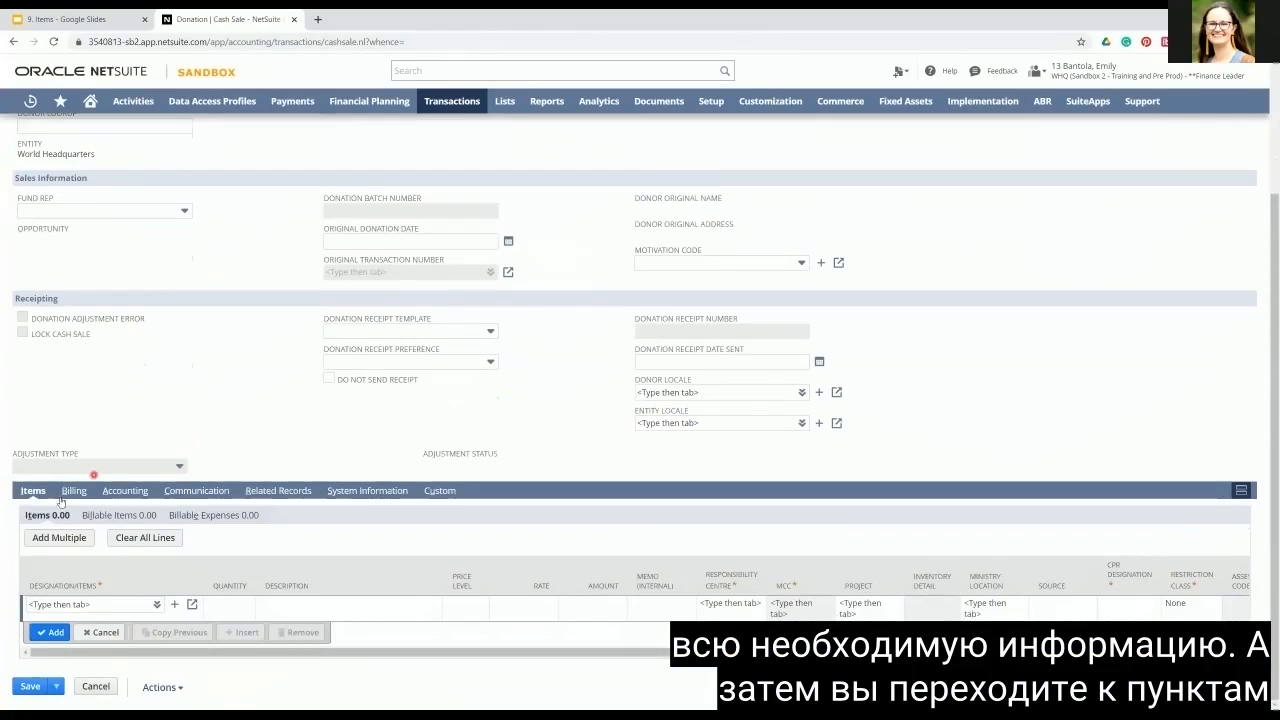
click(157, 606)
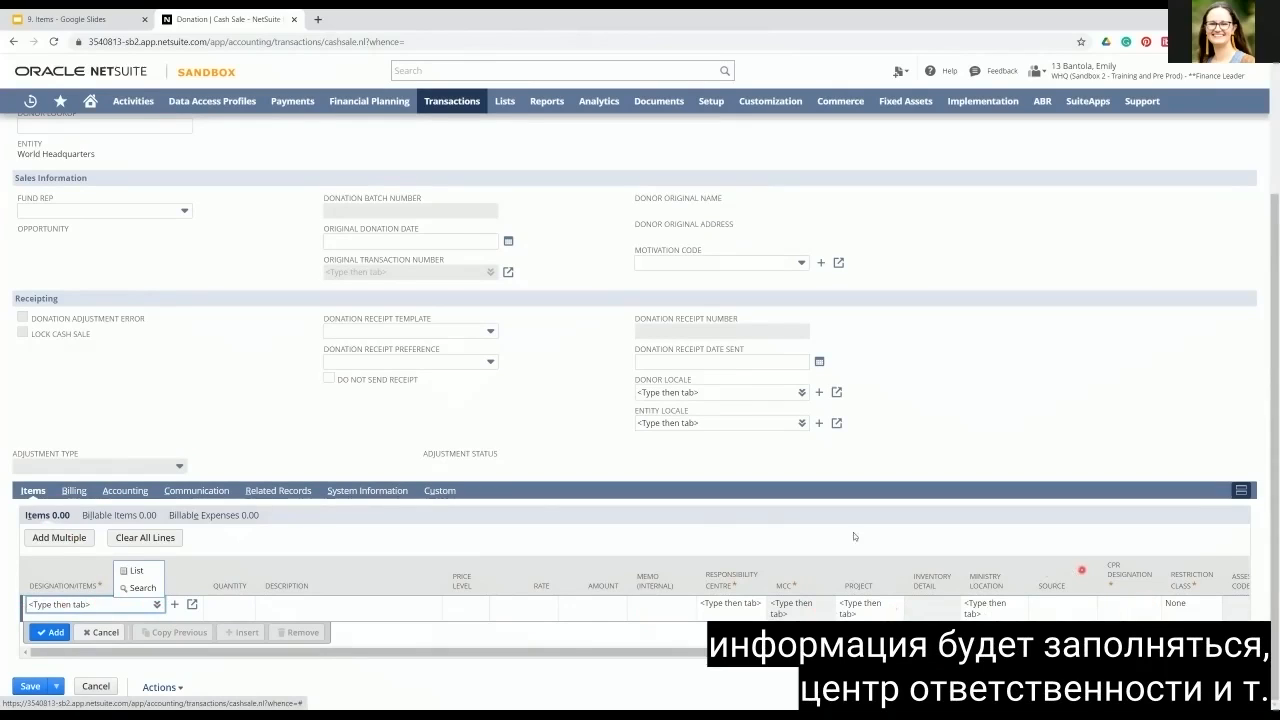
scroll(250, 411, up, 2)
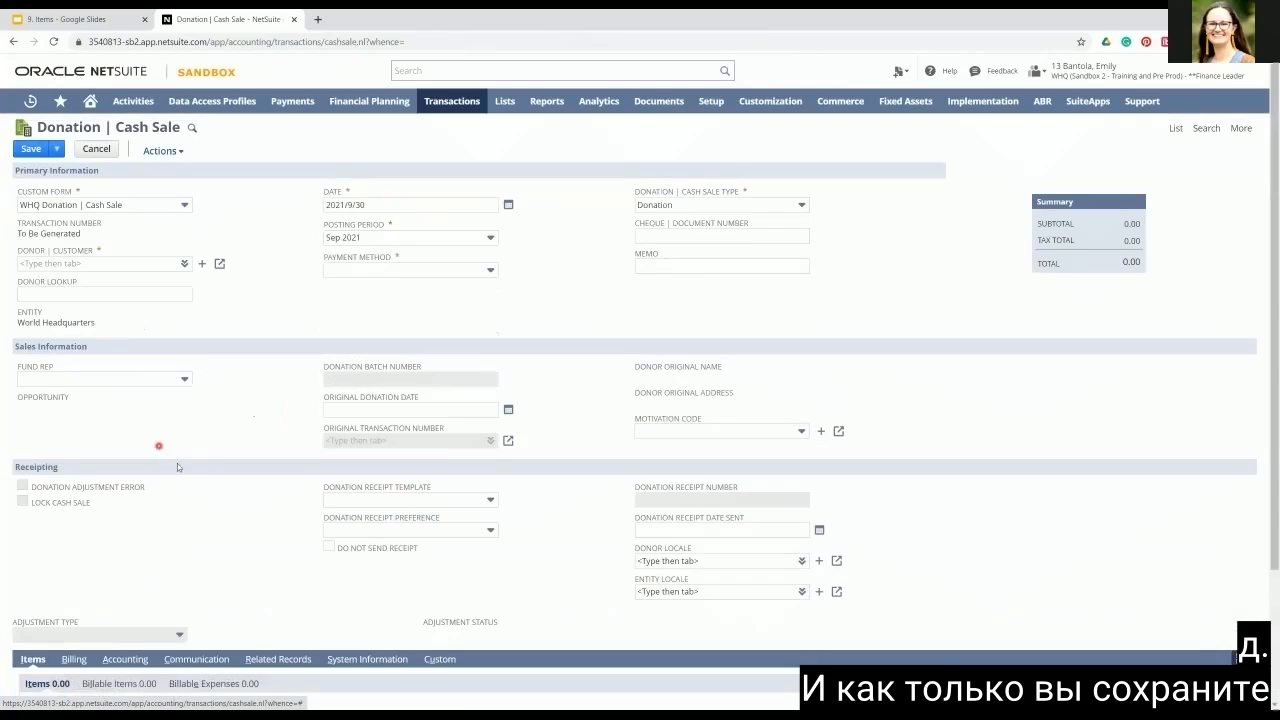
scroll(258, 555, down, 2)
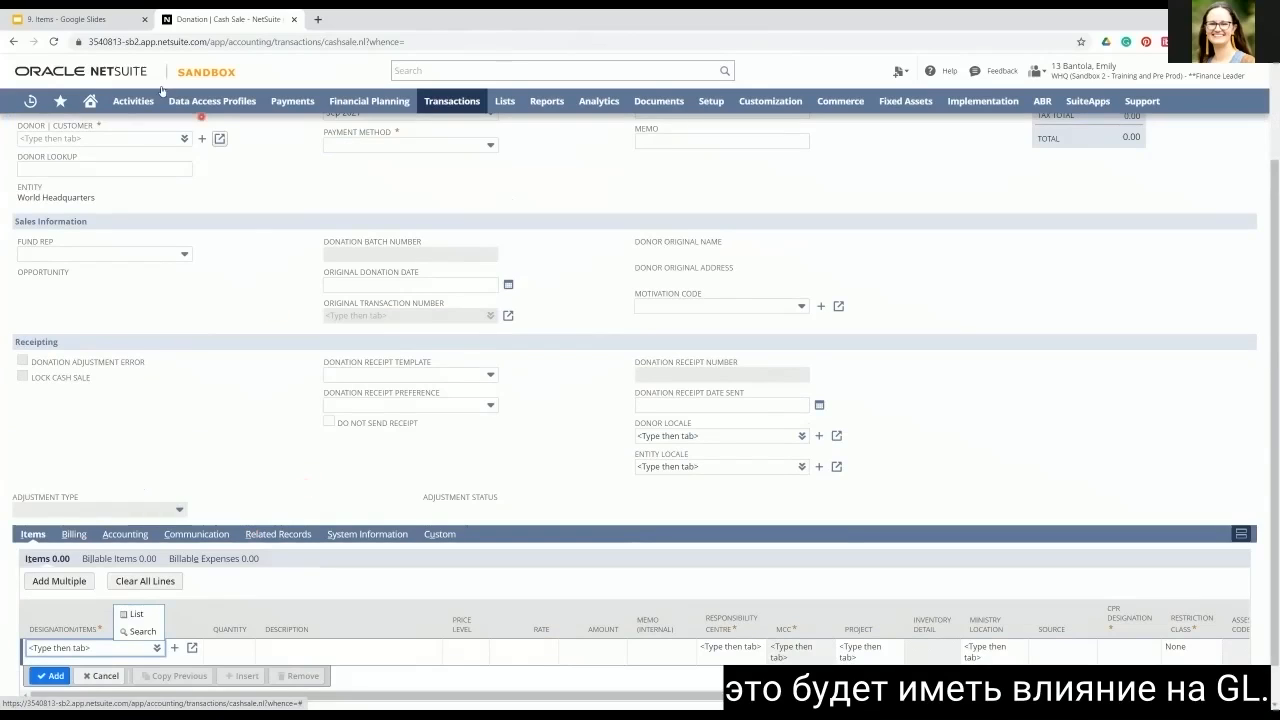
Step: Switch to the Items presentation in Google Slides and go through the Items summary to the Additional learning slide
click(65, 19)
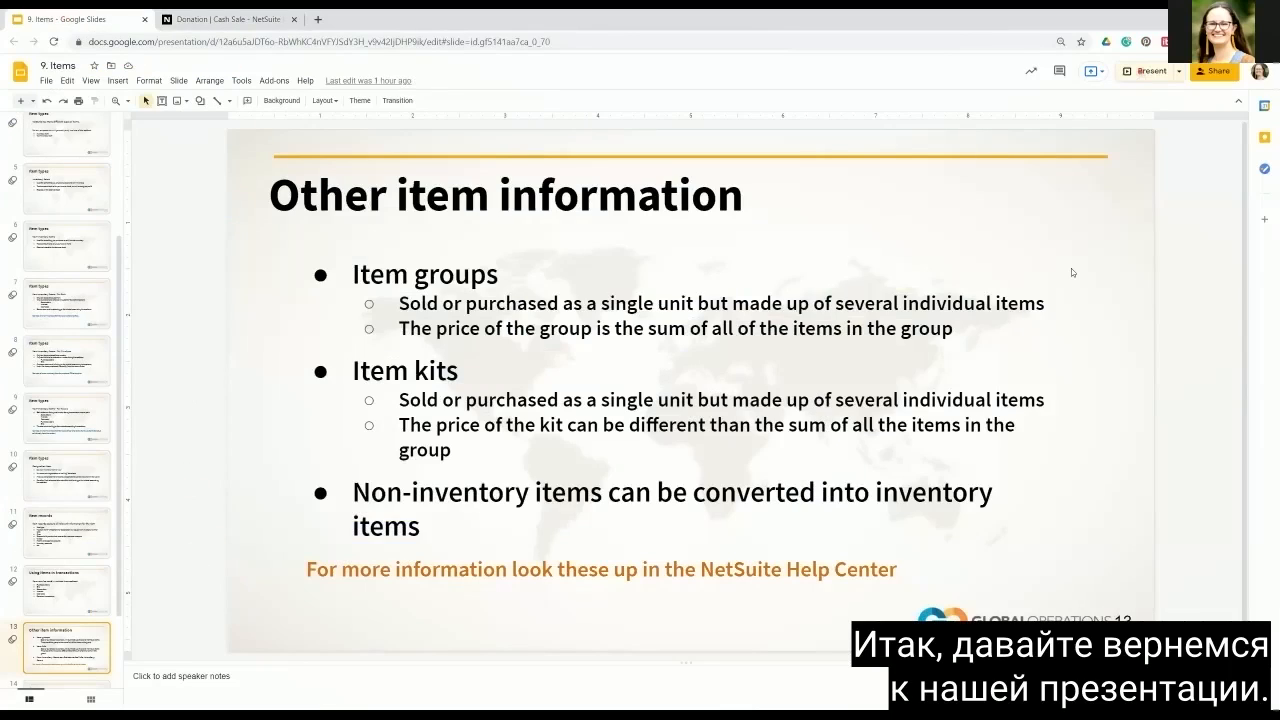
key(Right)
key(Right)
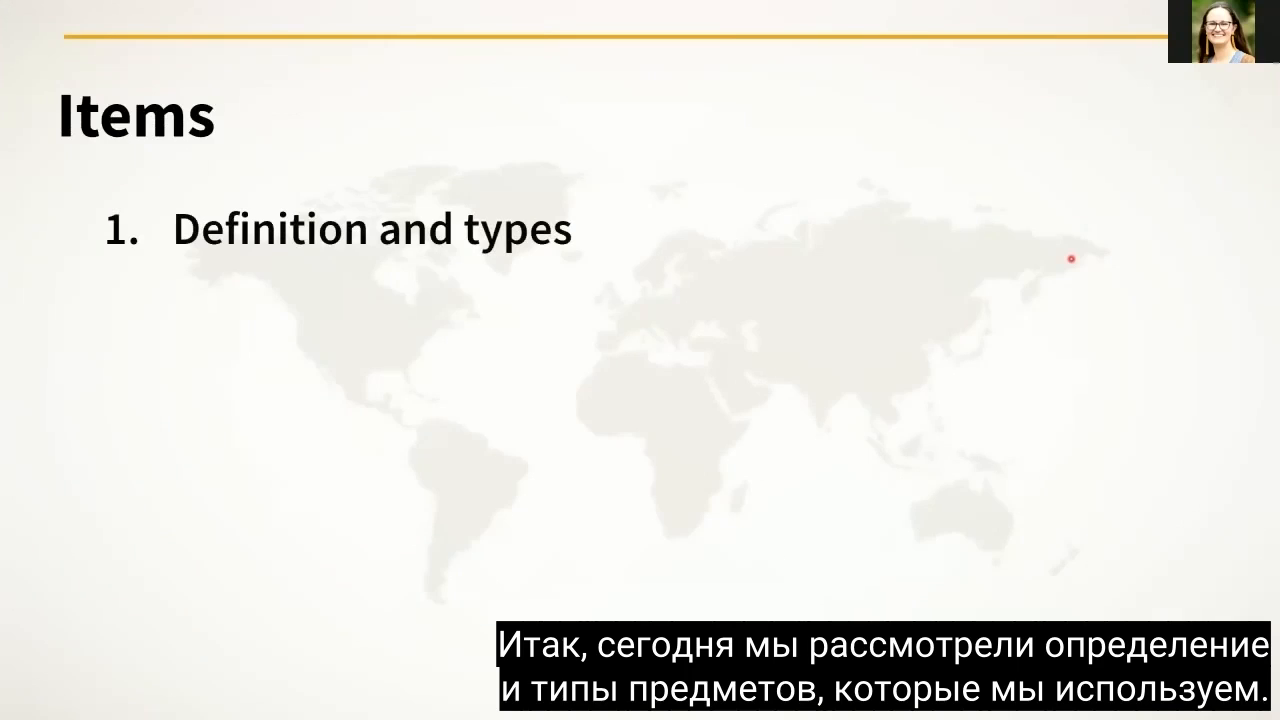
key(Right)
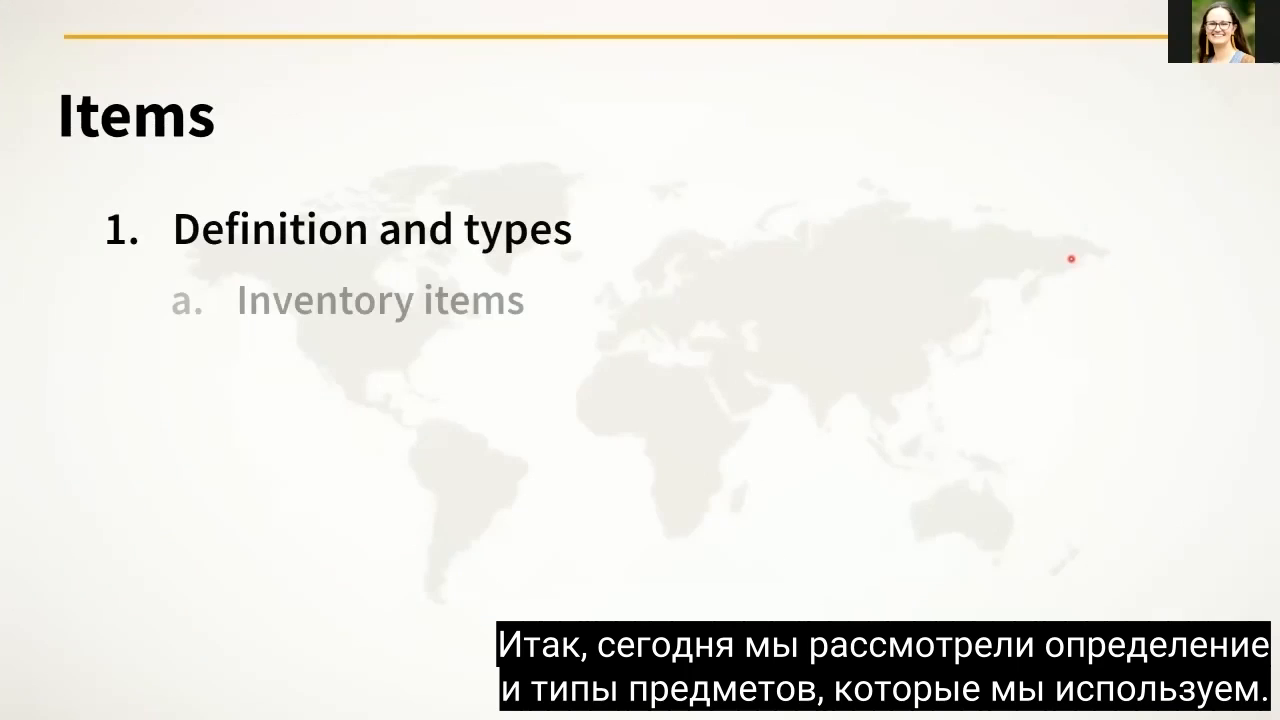
key(Right)
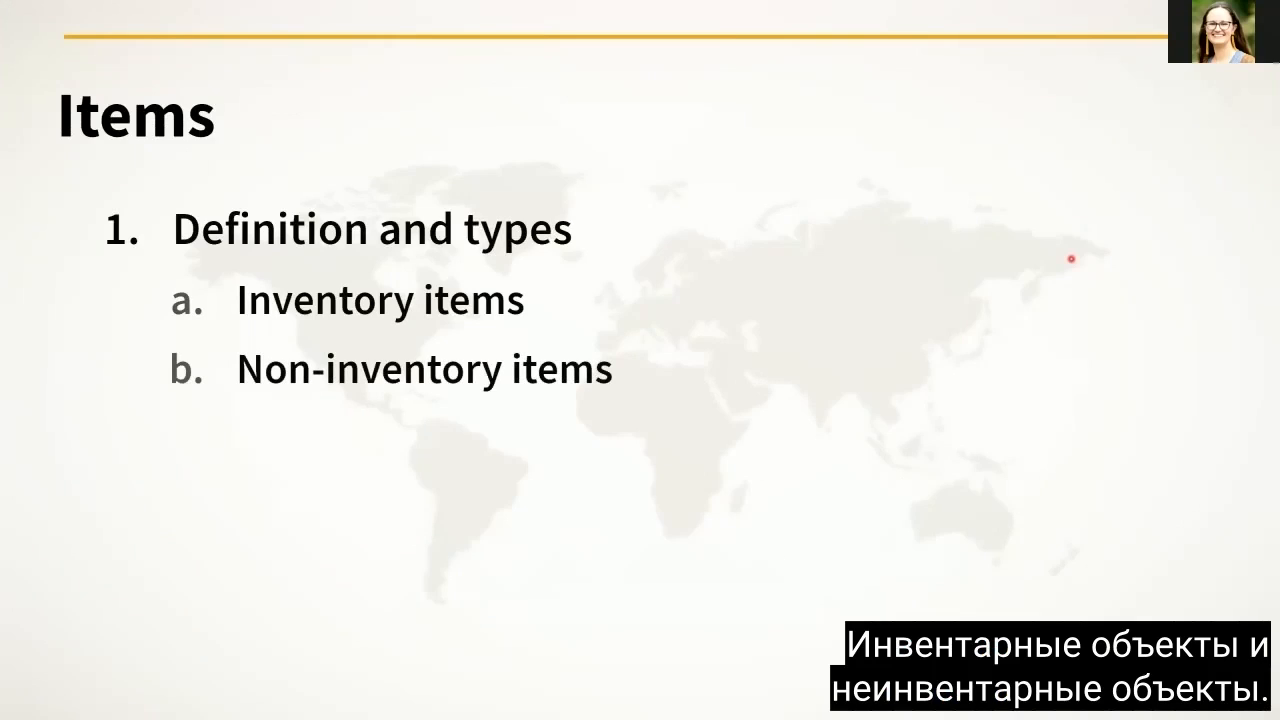
key(Right)
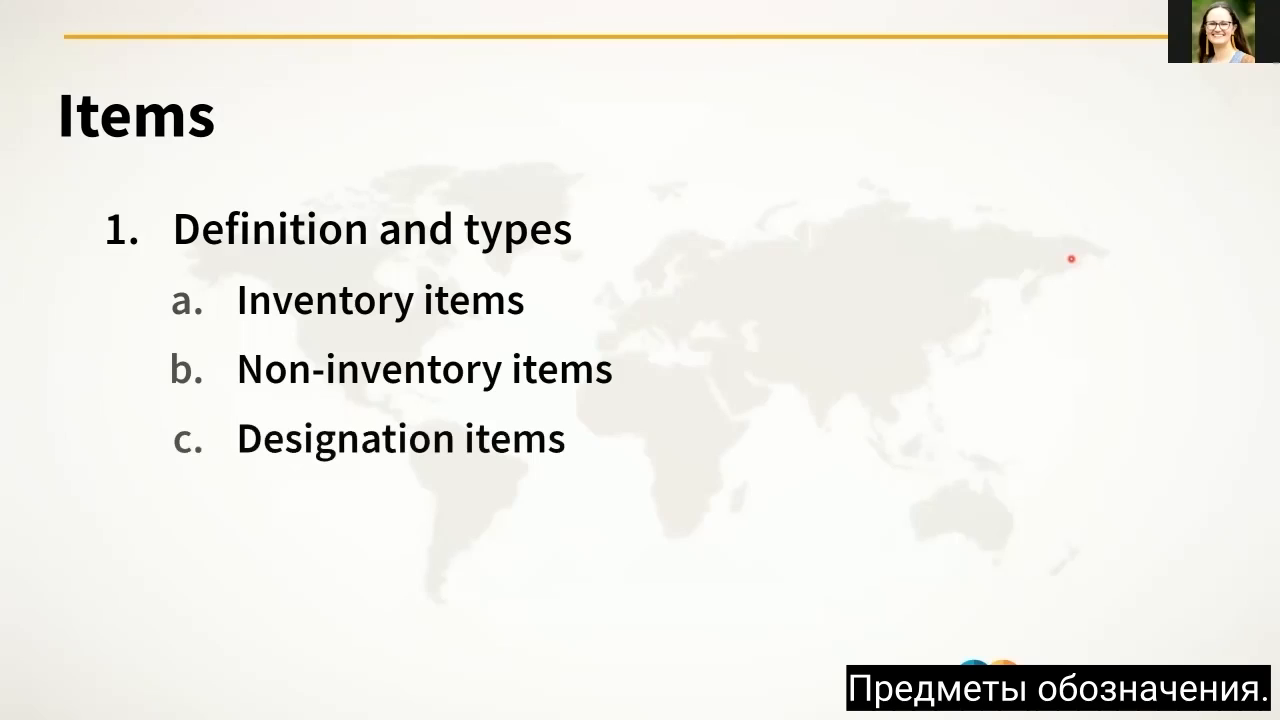
key(Right)
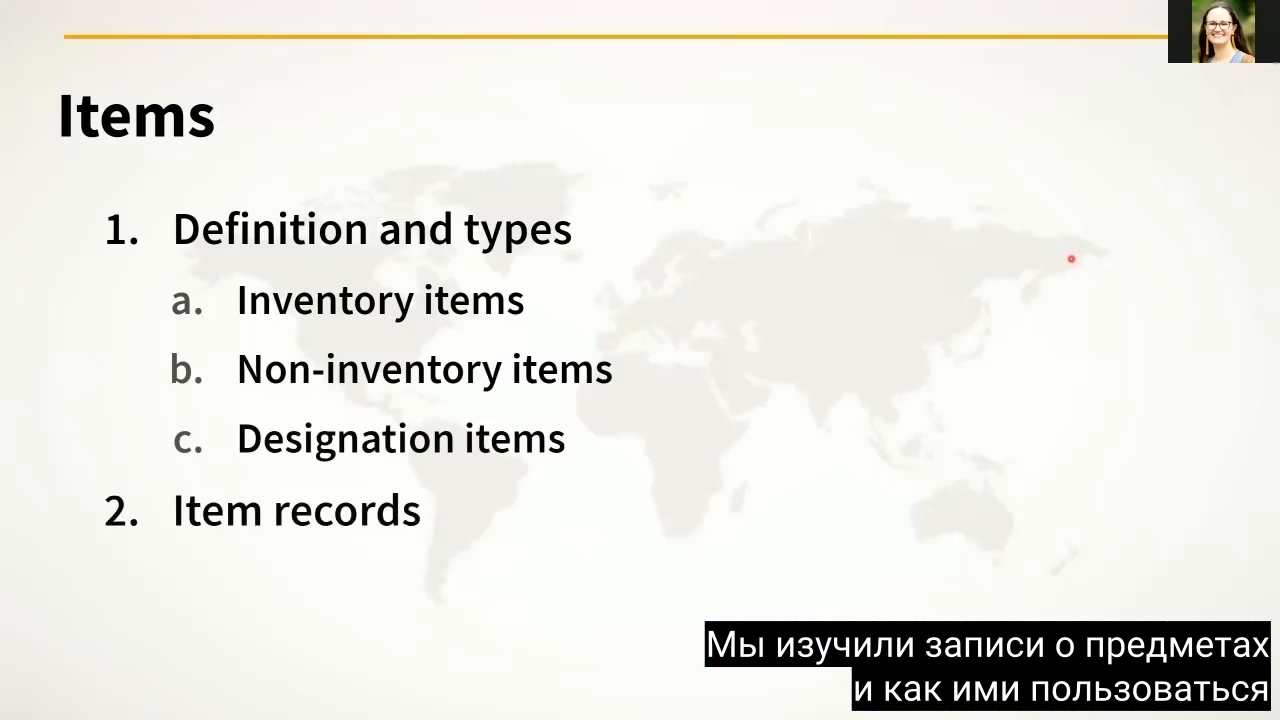
key(Right)
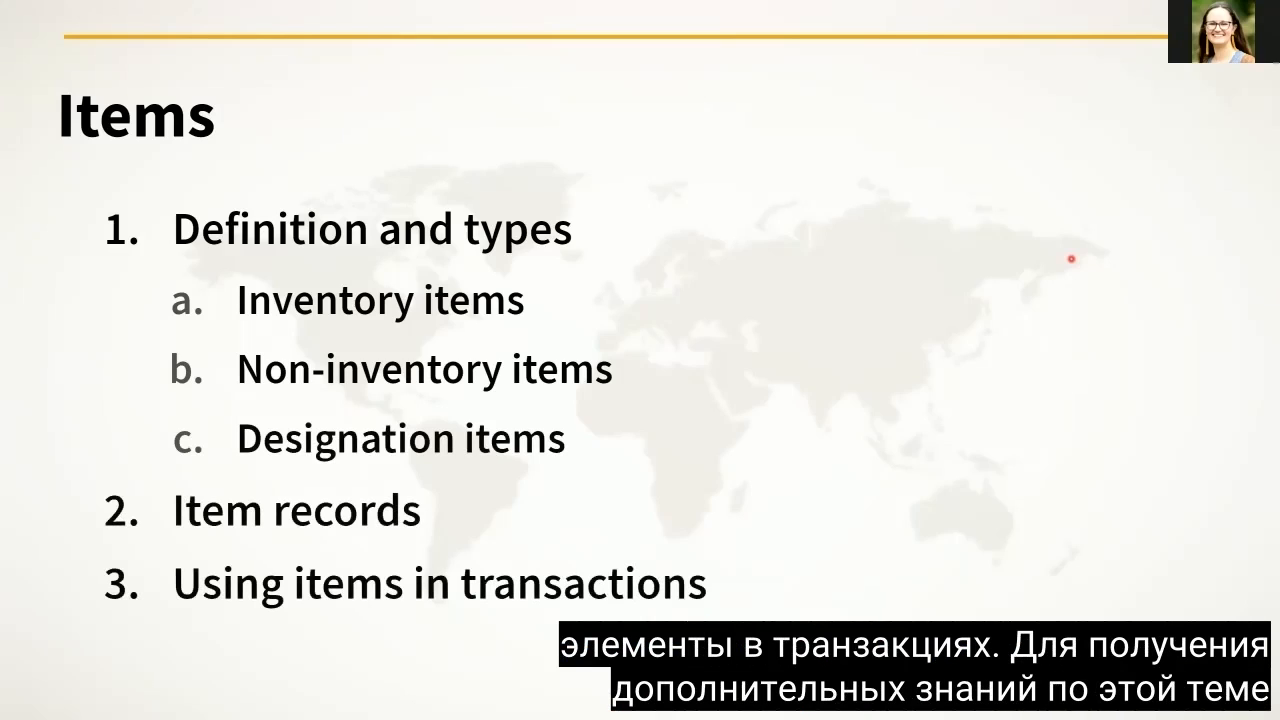
key(Right)
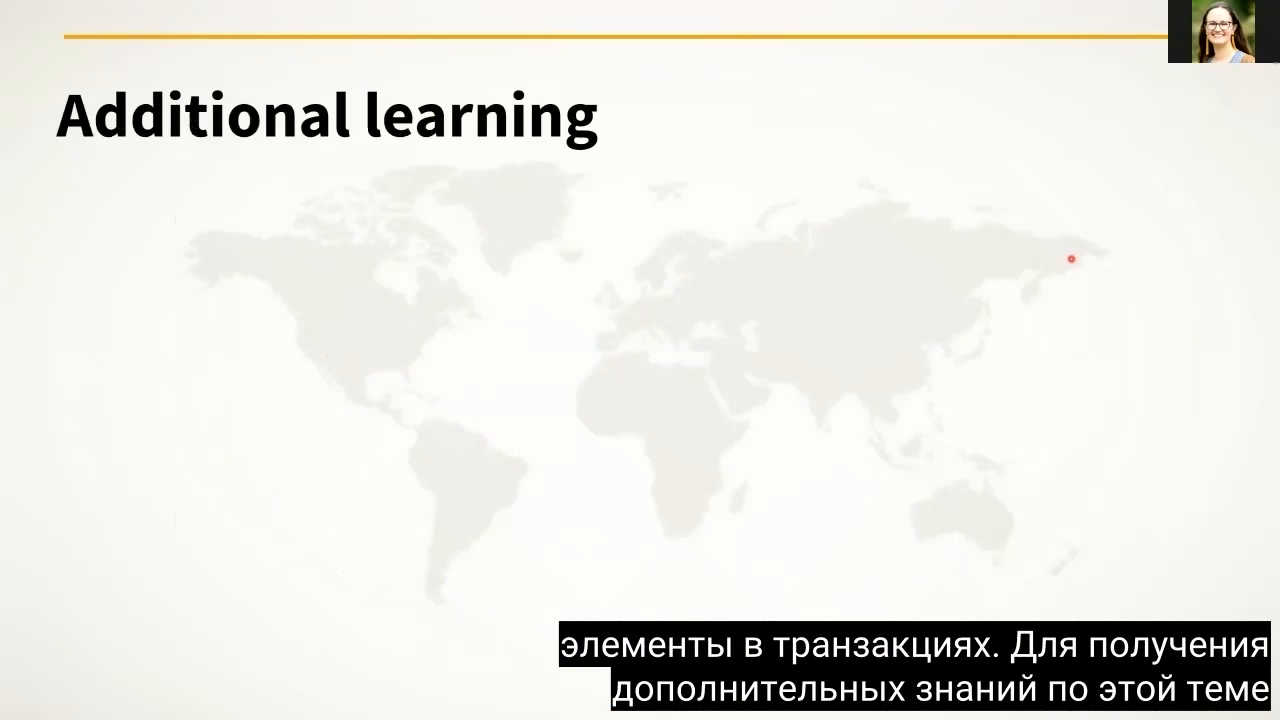